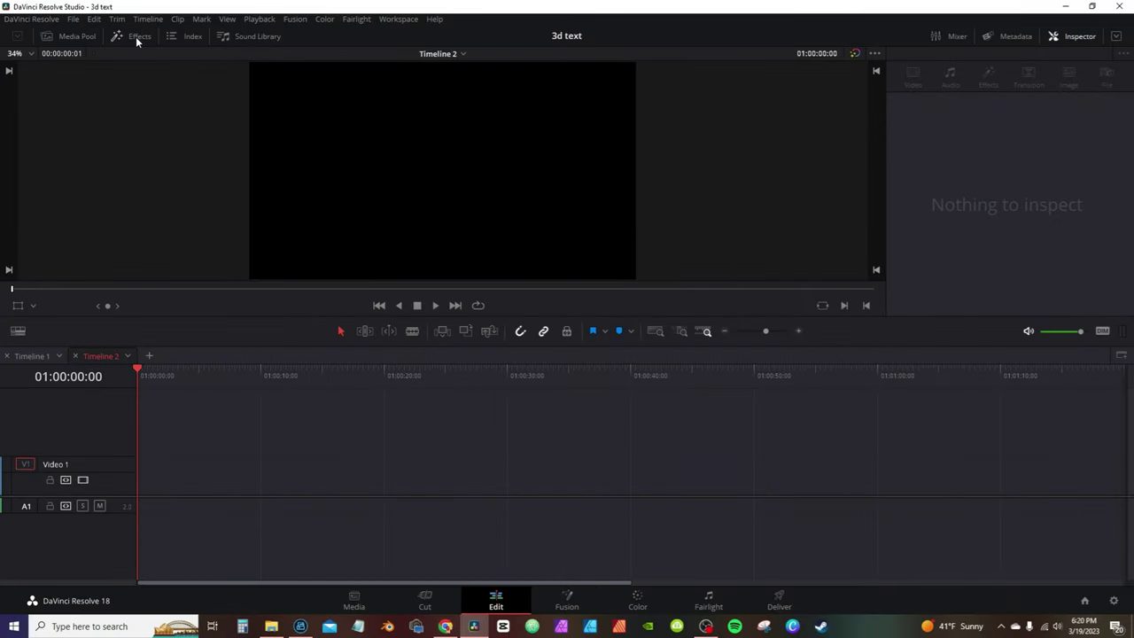
- Add a Fusion Composition at the start of the Video 1 track and open it on the Fusion page
{"action": "left_click", "coordinate": [135, 36]}
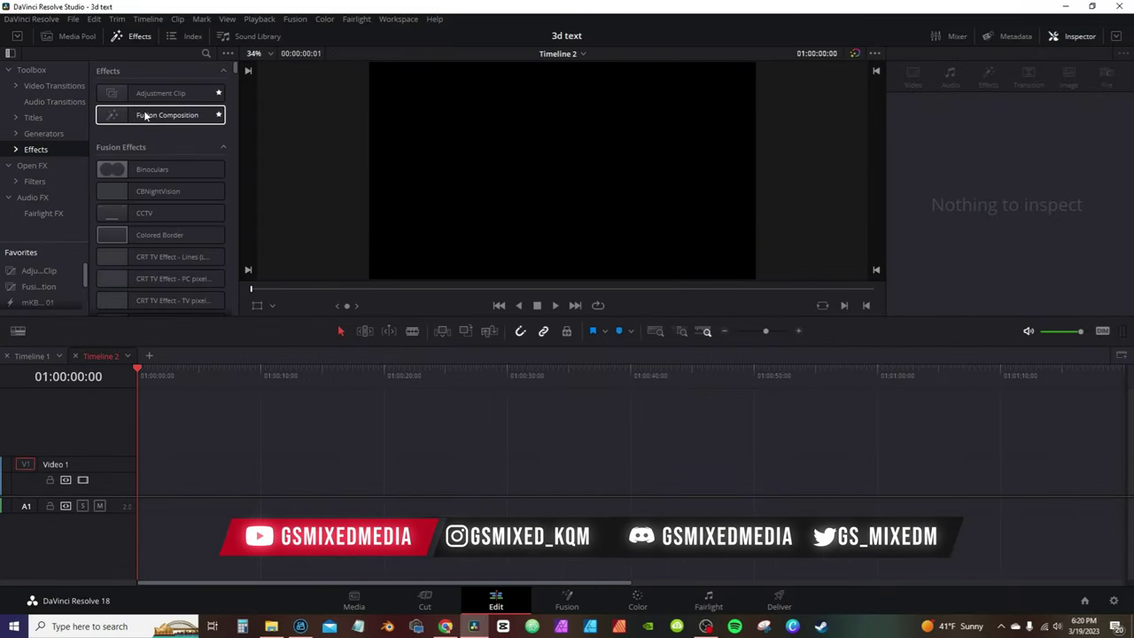
{"action": "left_click_drag", "start_coordinate": [147, 118], "coordinate": [140, 483]}
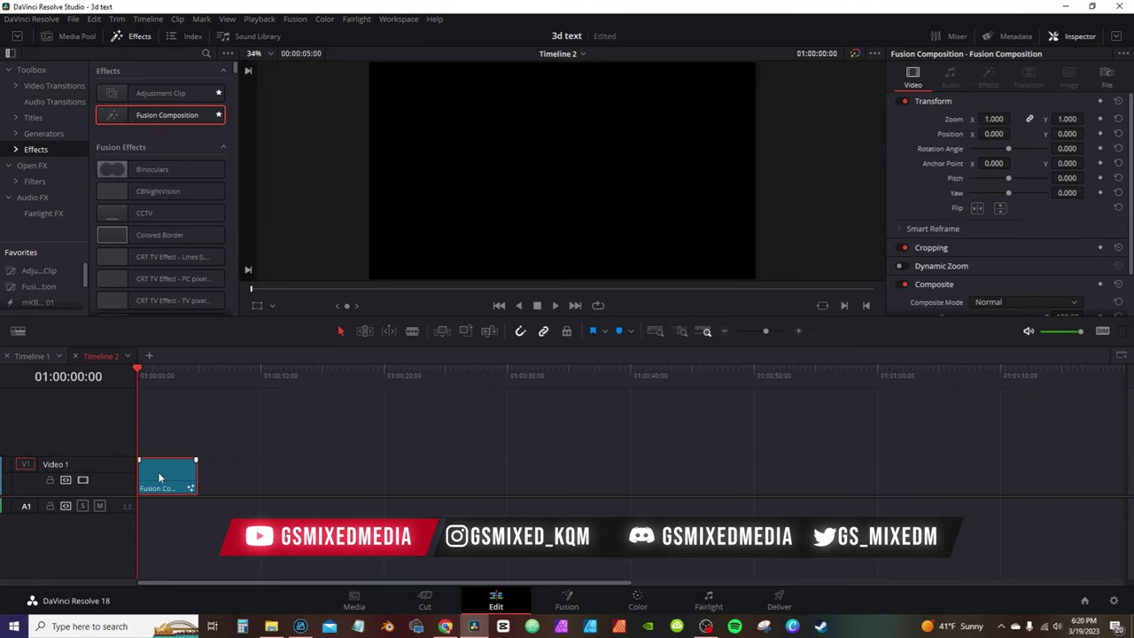
{"action": "left_click", "coordinate": [567, 599]}
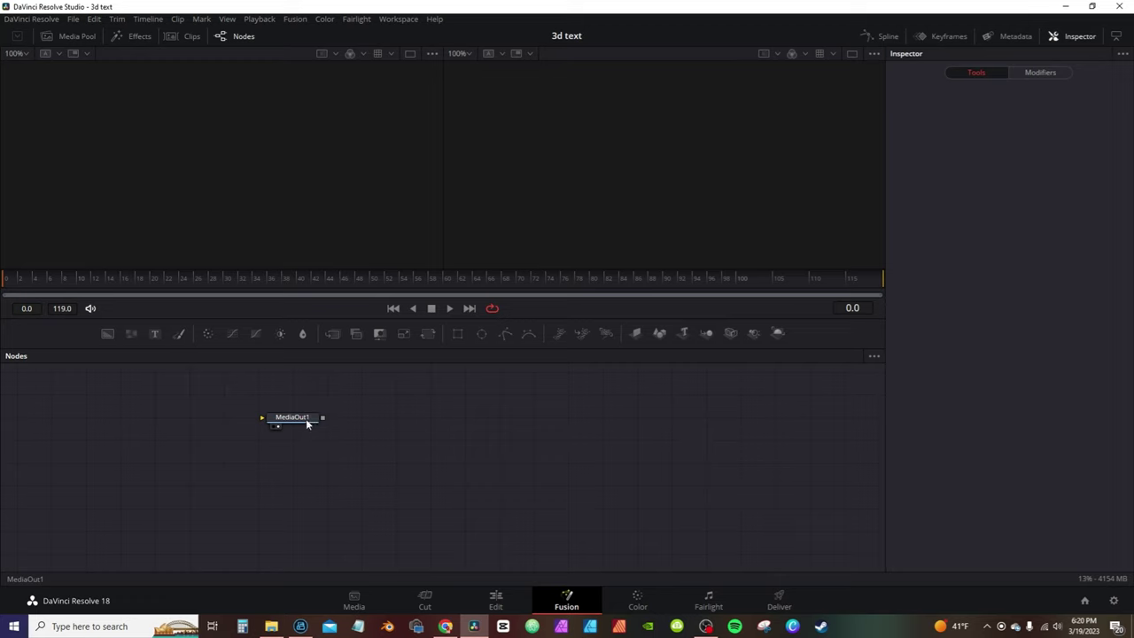
- Add Text 3D and Renderer 3D nodes, connect them in sequence to MediaOut, and line up all three nodes in a row
{"action": "left_click_drag", "start_coordinate": [310, 422], "coordinate": [660, 499]}
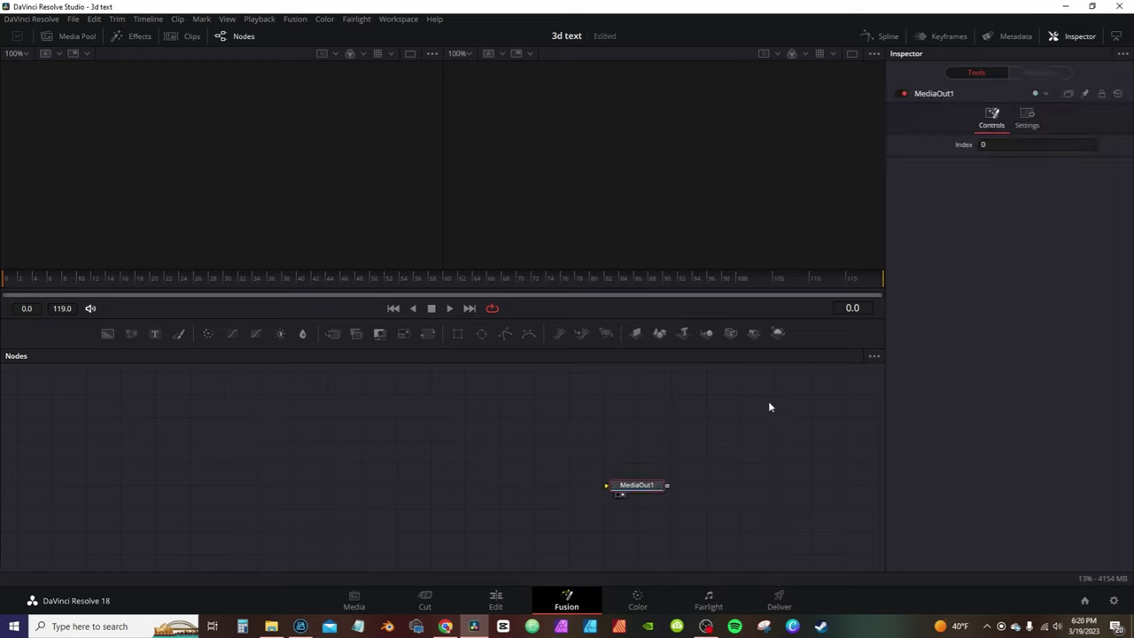
{"action": "left_click_drag", "start_coordinate": [683, 333], "coordinate": [310, 425]}
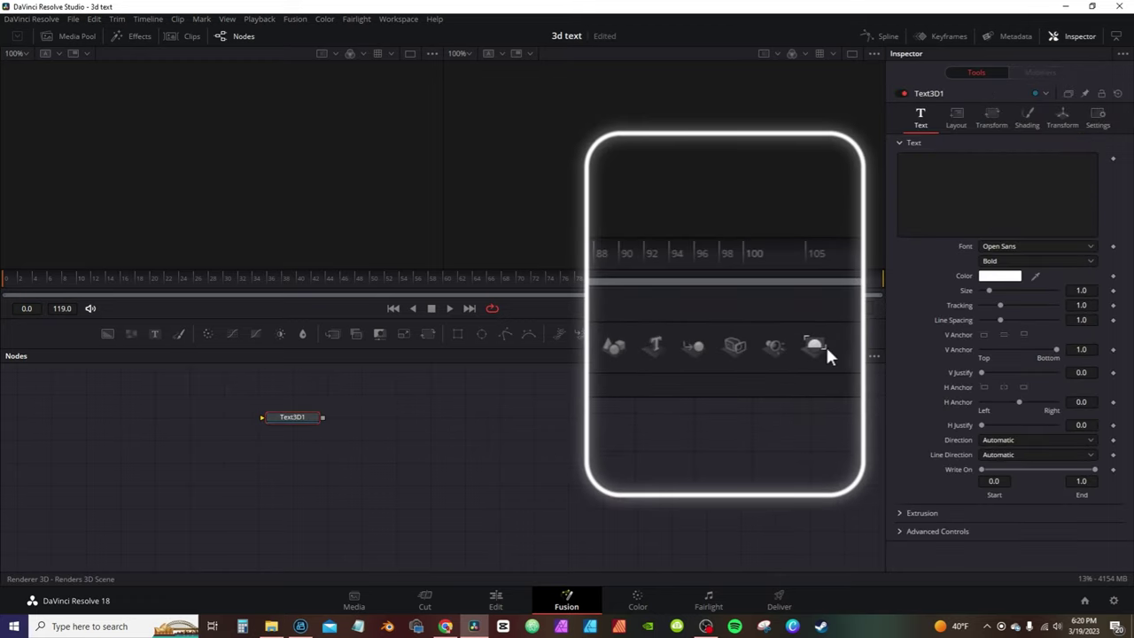
{"action": "left_click_drag", "start_coordinate": [780, 334], "coordinate": [428, 424]}
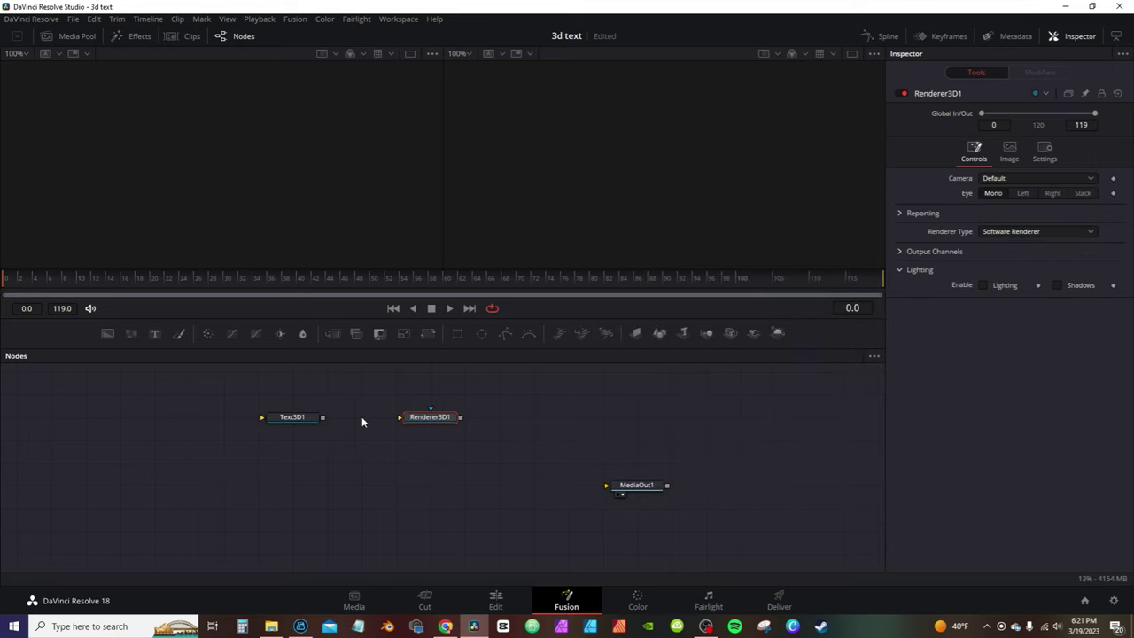
{"action": "left_click_drag", "start_coordinate": [322, 418], "coordinate": [623, 500]}
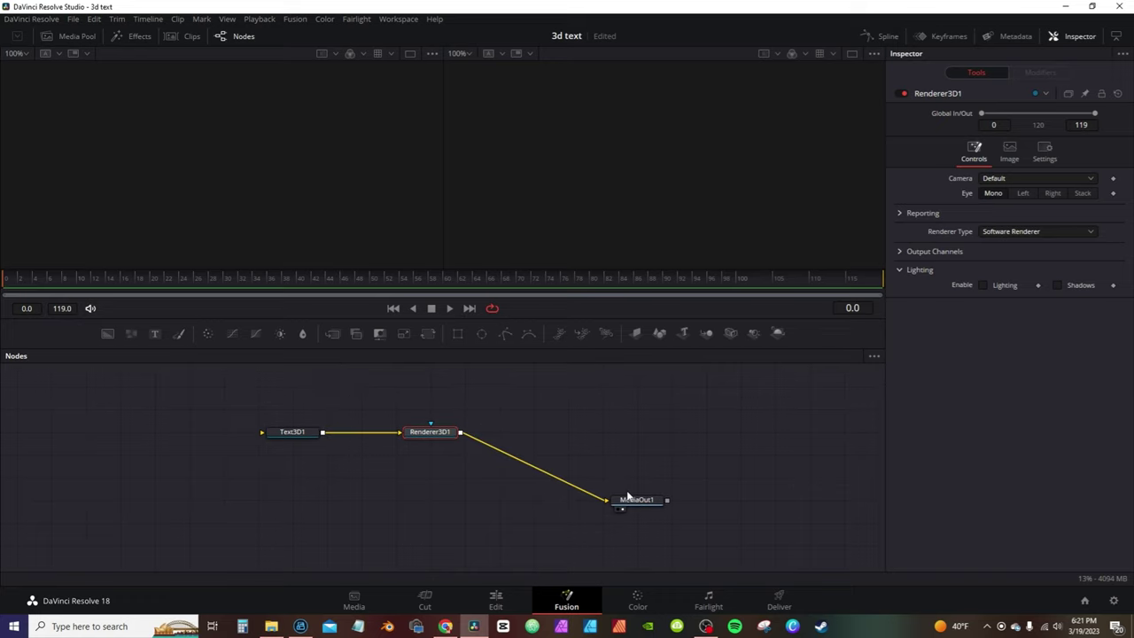
{"action": "left_click_drag", "start_coordinate": [430, 434], "coordinate": [499, 502]}
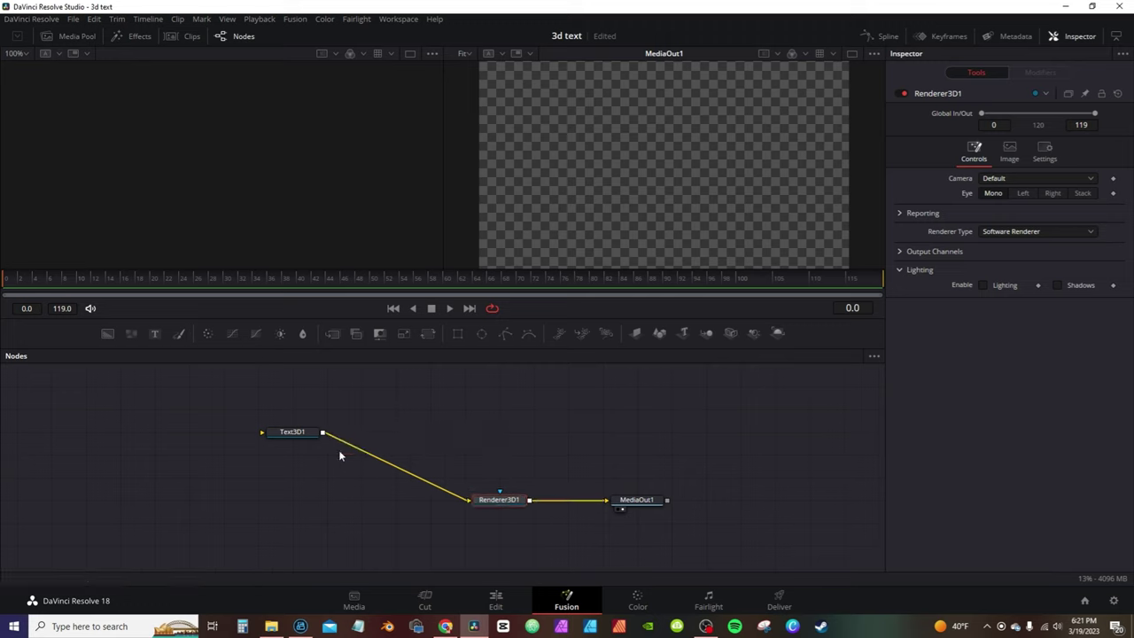
{"action": "left_click_drag", "start_coordinate": [296, 434], "coordinate": [330, 502]}
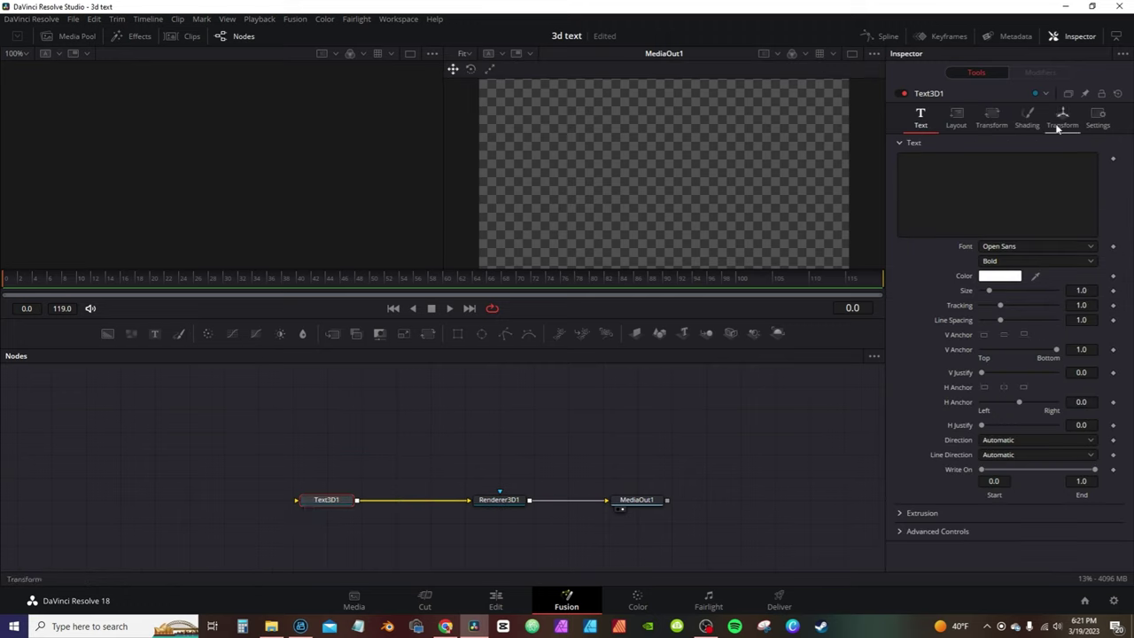
- Enter "GodSend" in the Text 3D node and style it in Rockstar Extra Bold at size 0.68
{"action": "left_click", "coordinate": [927, 171]}
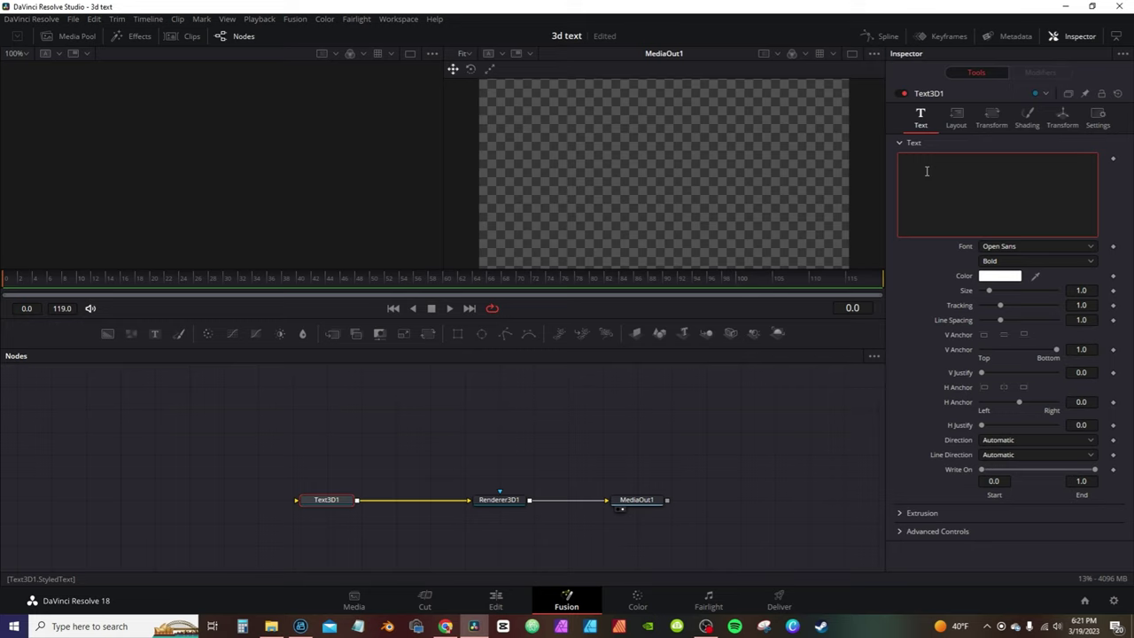
{"action": "type", "text": "GodSend"}
{"action": "left_click", "coordinate": [1042, 248]}
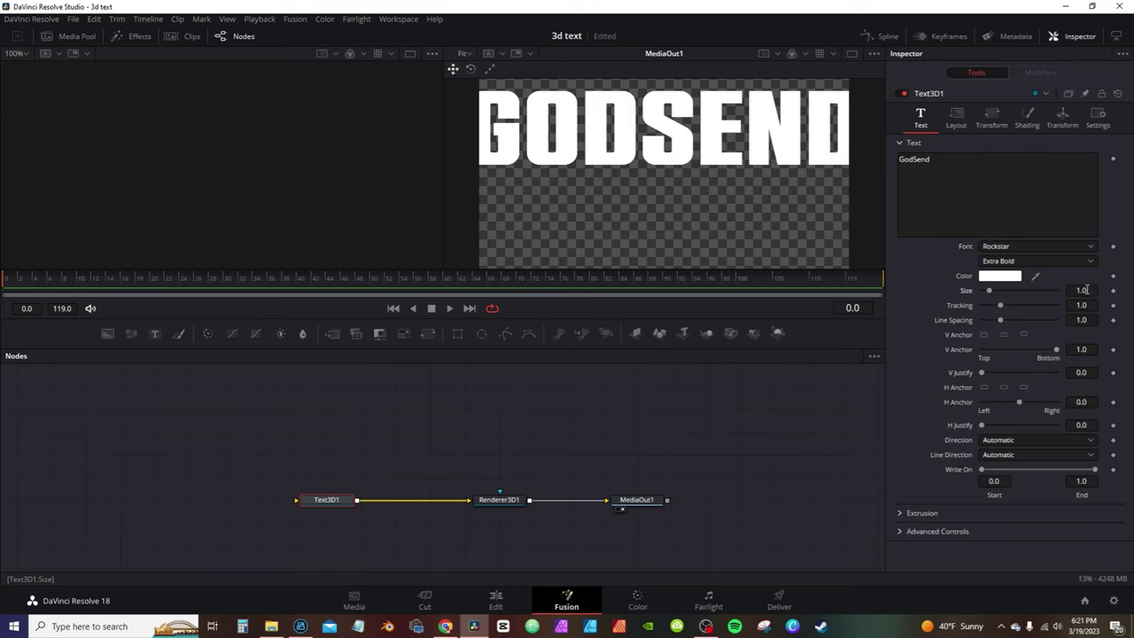
{"action": "left_click_drag", "start_coordinate": [1086, 291], "coordinate": [1054, 291]}
{"action": "mouse_move", "coordinate": [343, 503]}
{"action": "left_mouse_down"}
{"action": "mouse_move", "coordinate": [362, 450]}
{"action": "mouse_move", "coordinate": [354, 505]}
{"action": "left_mouse_up"}
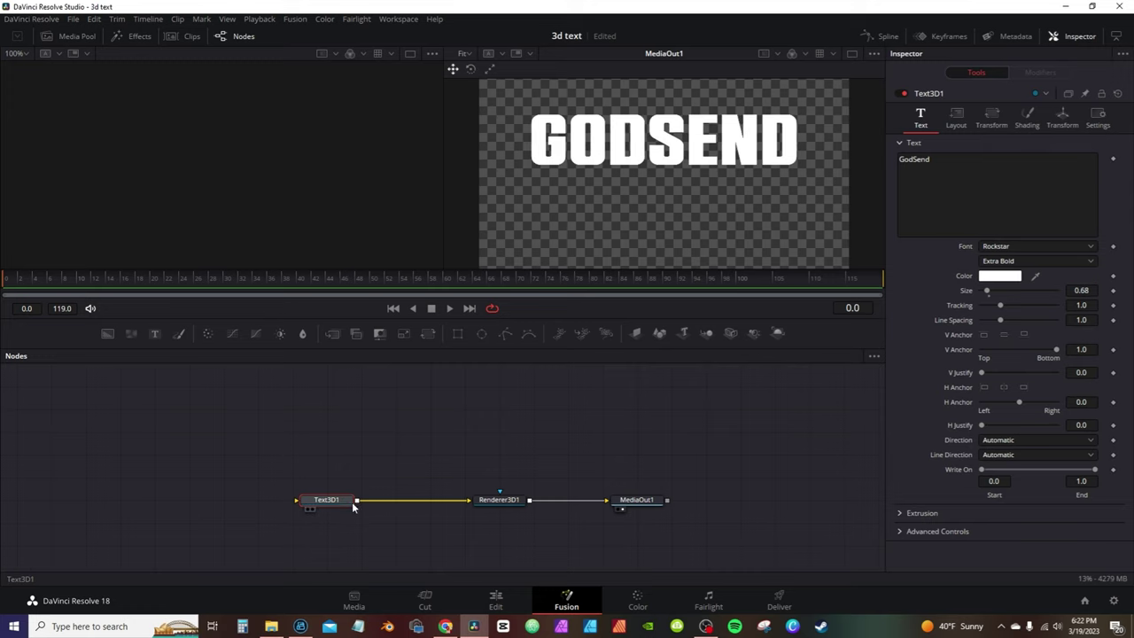
- Centre the 3D text vertically against the viewer guides by setting its Y translation to -0.212
{"action": "left_click", "coordinate": [1063, 119]}
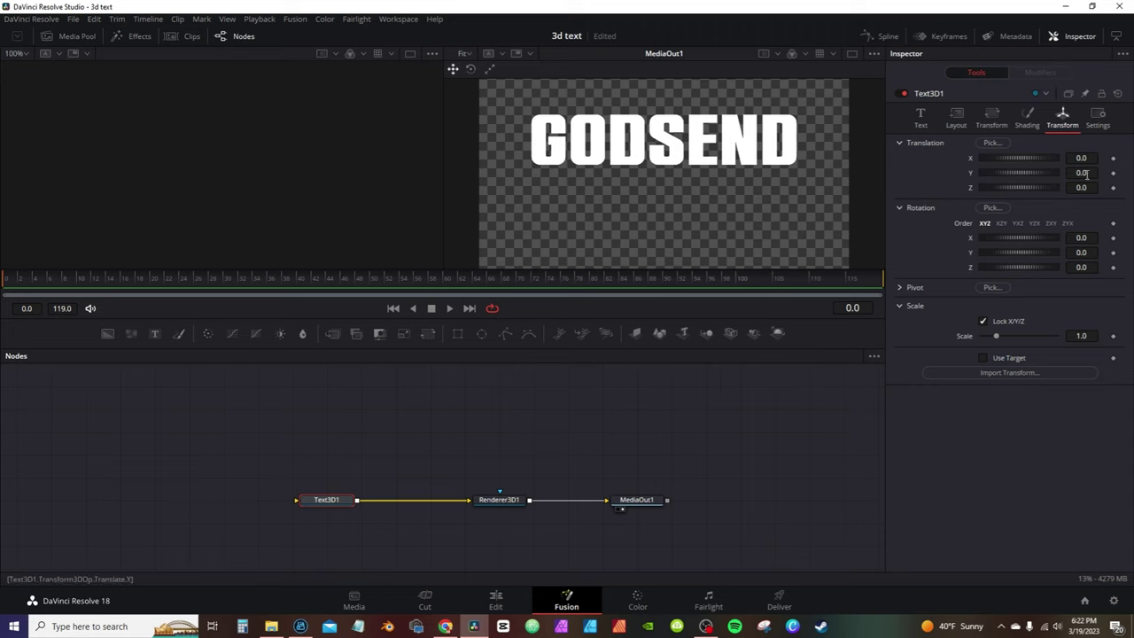
{"action": "left_click_drag", "start_coordinate": [1088, 173], "coordinate": [1056, 183]}
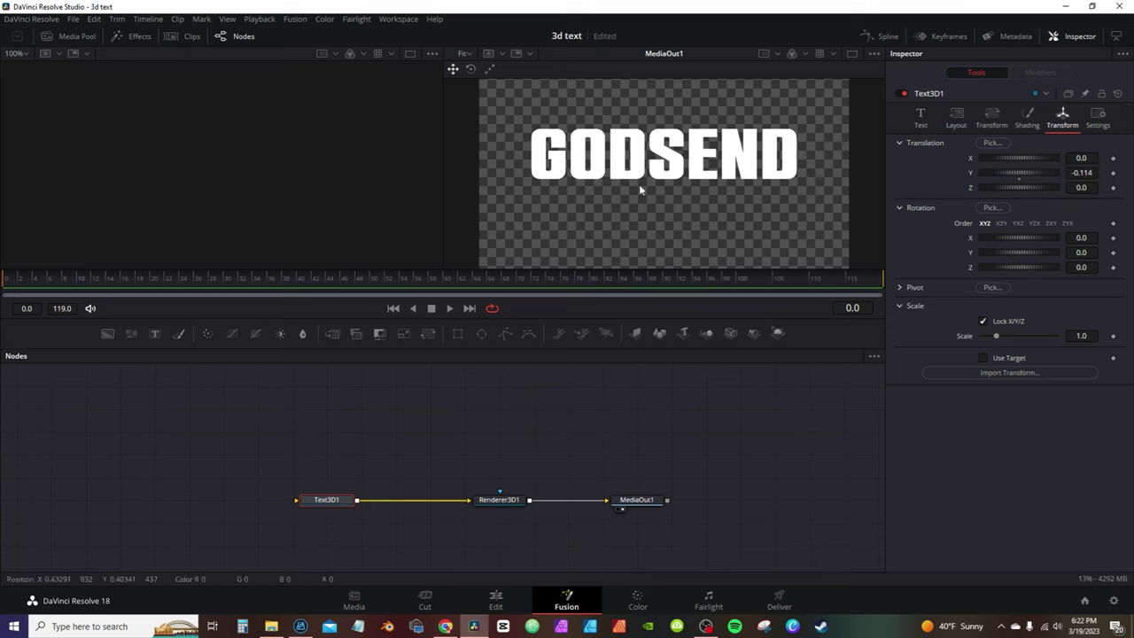
{"action": "key", "text": "ctrl+g"}
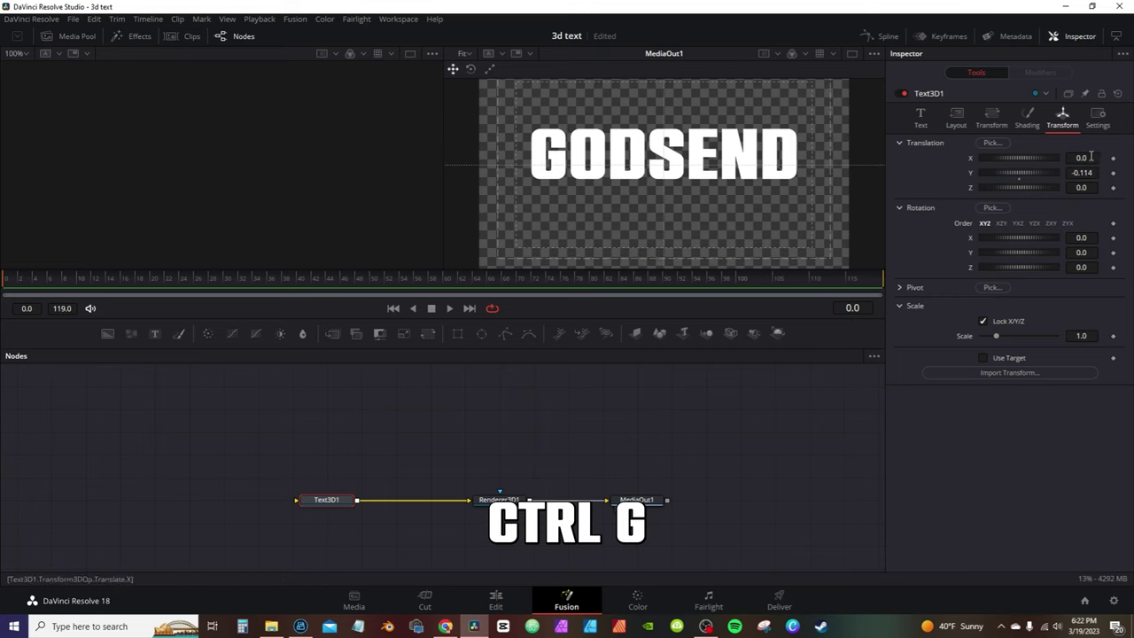
{"action": "left_click_drag", "start_coordinate": [1089, 173], "coordinate": [1061, 177]}
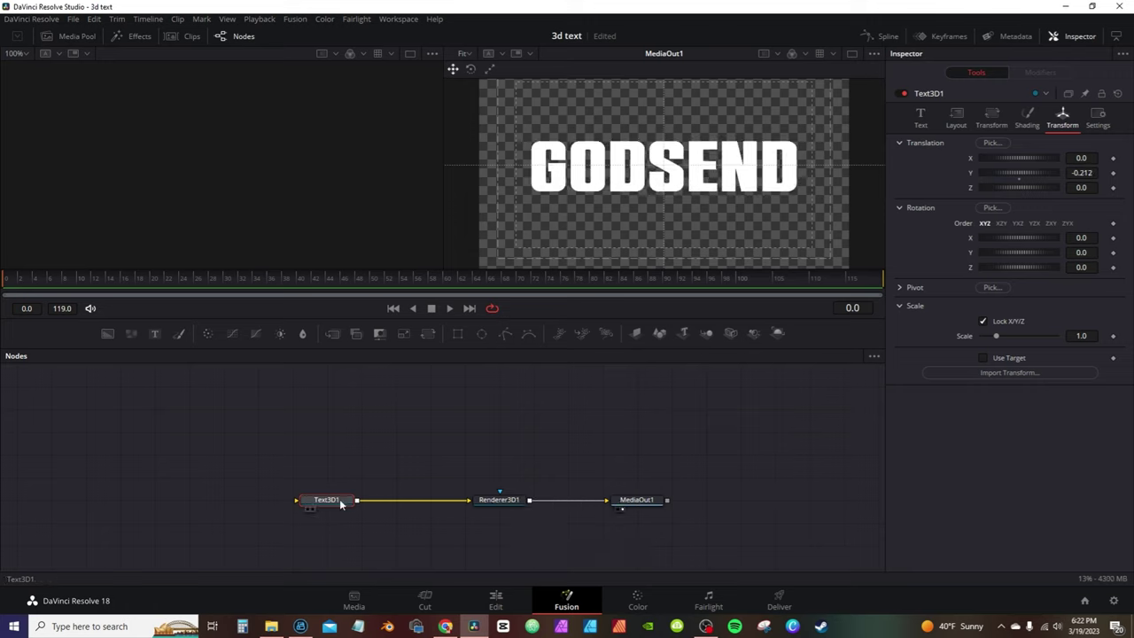
- Insert a Merge 3D node between the Text 3D and Renderer 3D nodes
{"action": "left_click", "coordinate": [696, 349]}
{"action": "left_click_drag", "start_coordinate": [410, 497], "coordinate": [445, 497]}
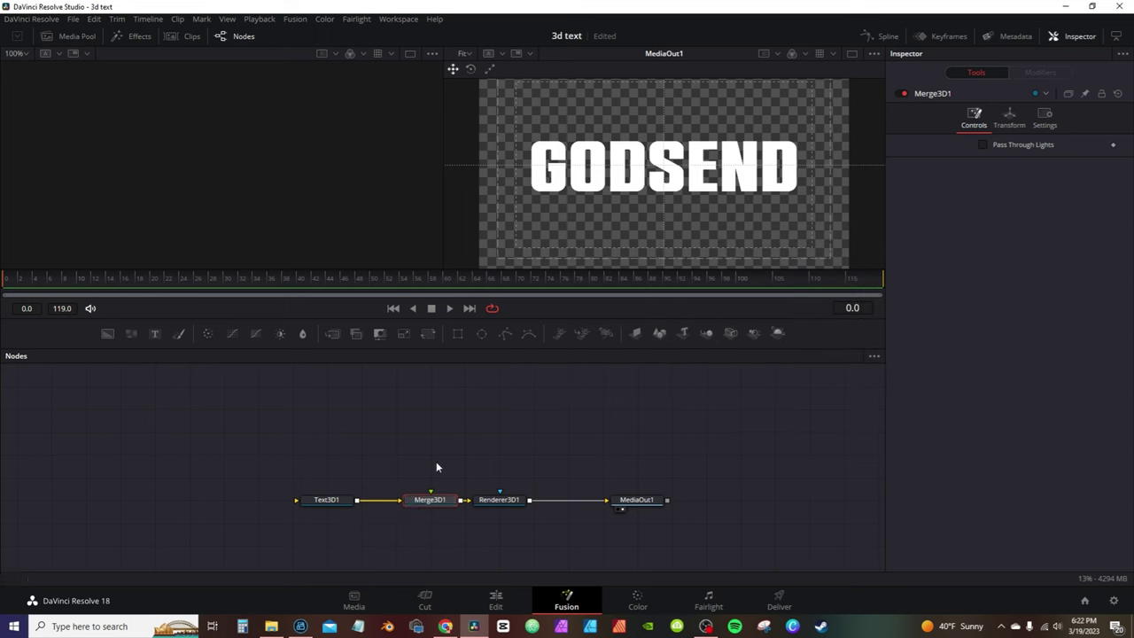
- Set the 3D text's extrusion depth to 0.1748
{"action": "left_click", "coordinate": [327, 500]}
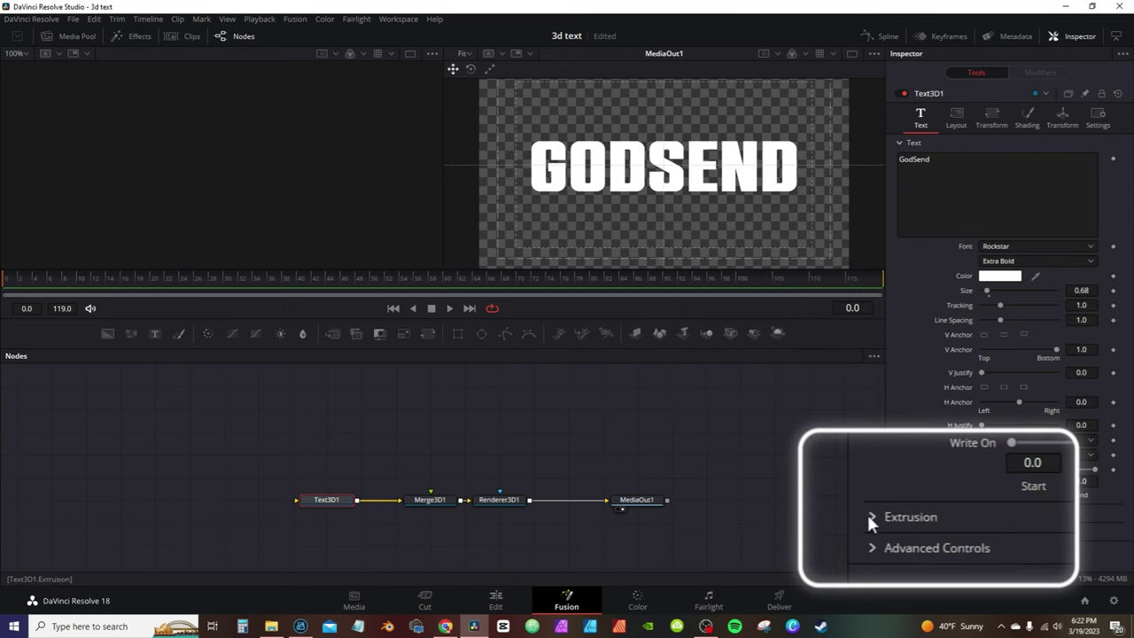
{"action": "left_click", "coordinate": [899, 513]}
{"action": "left_click_drag", "start_coordinate": [982, 469], "coordinate": [1048, 469]}
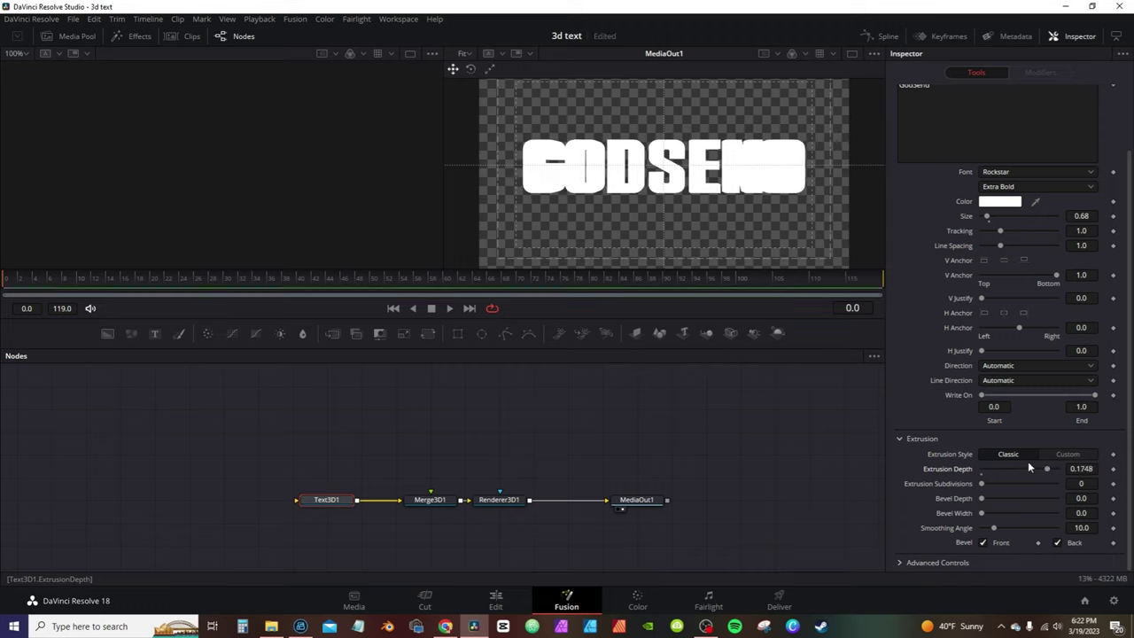
- Show the Merge 3D node in the empty viewer and inspect the extruded text in perspective from an angle
{"action": "left_click", "coordinate": [428, 500]}
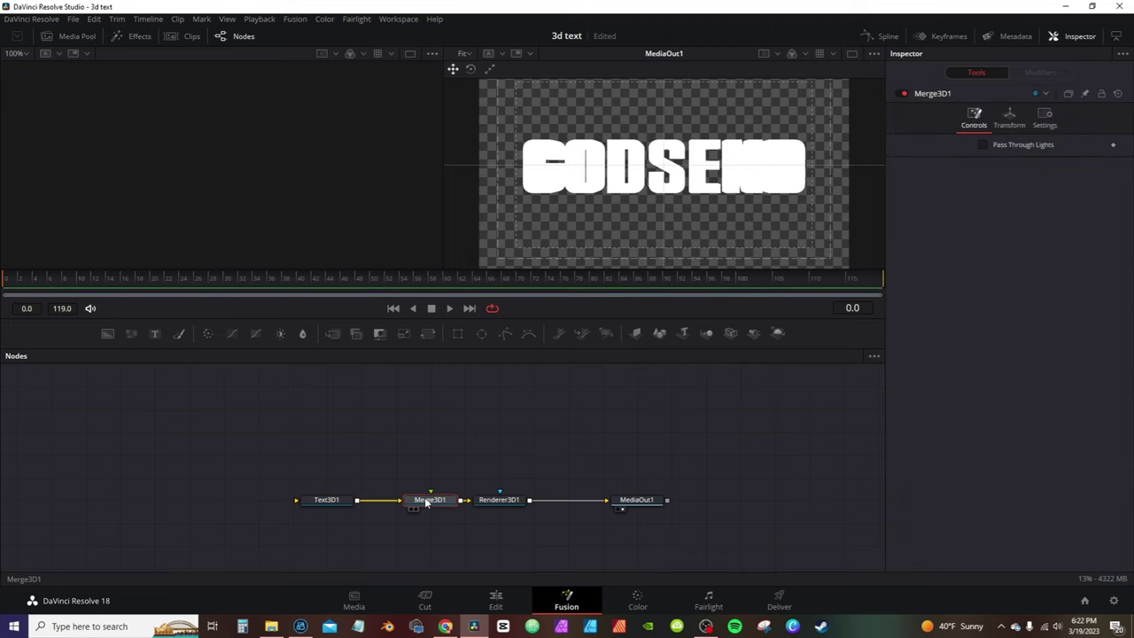
{"action": "key", "text": "1"}
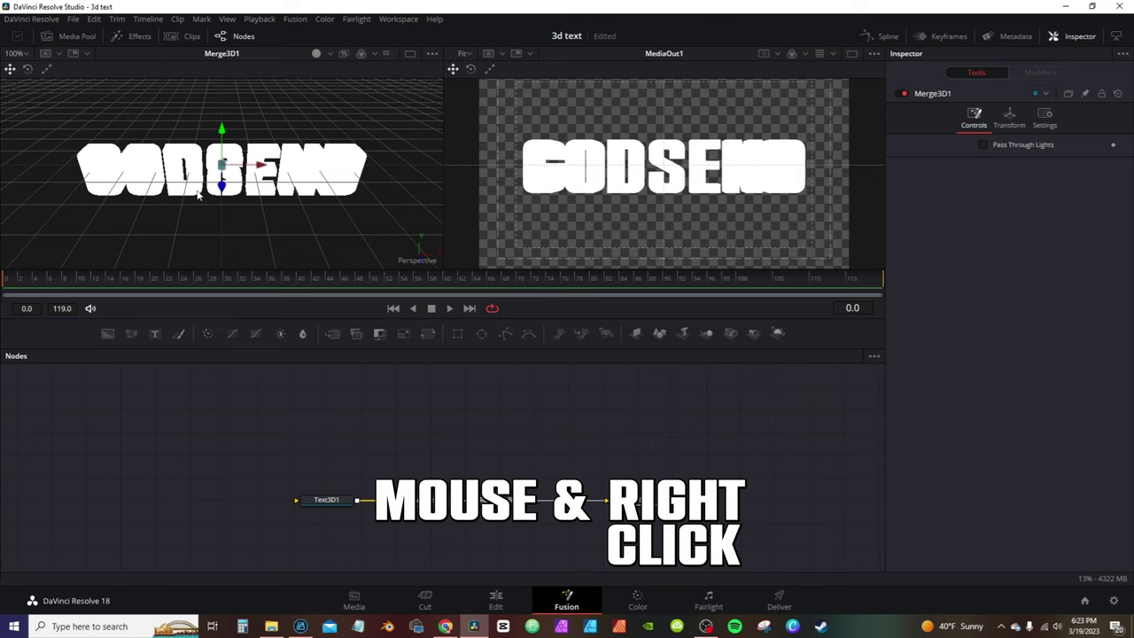
{"action": "left_click_drag", "start_coordinate": [198, 195], "coordinate": [292, 149]}
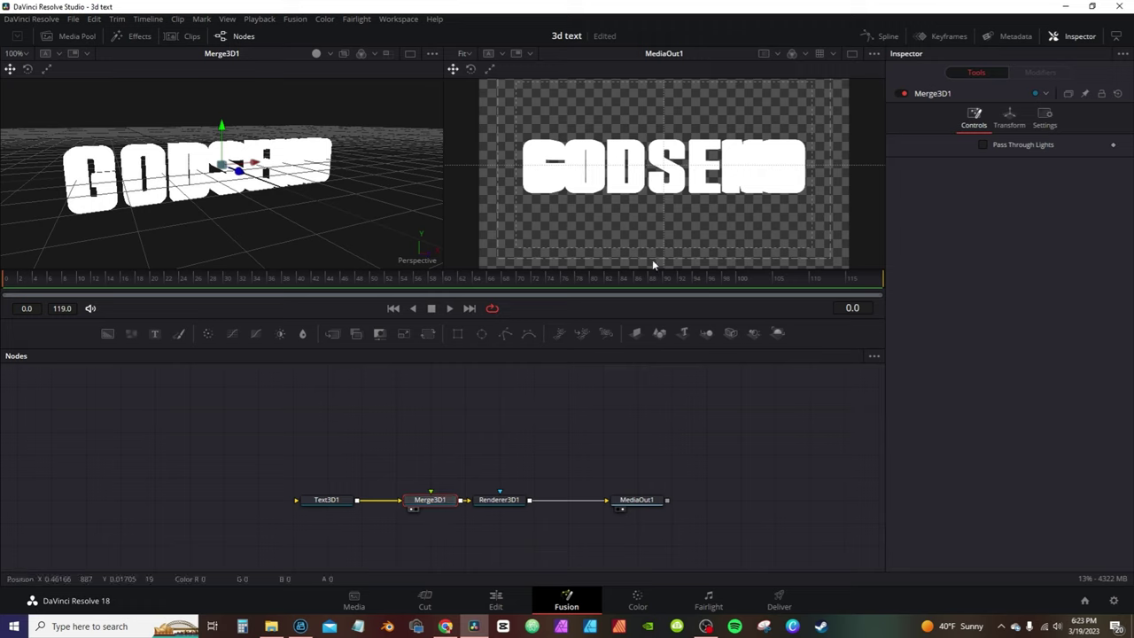
- Enable lighting and shadows on the Renderer 3D node
{"action": "left_click", "coordinate": [510, 500]}
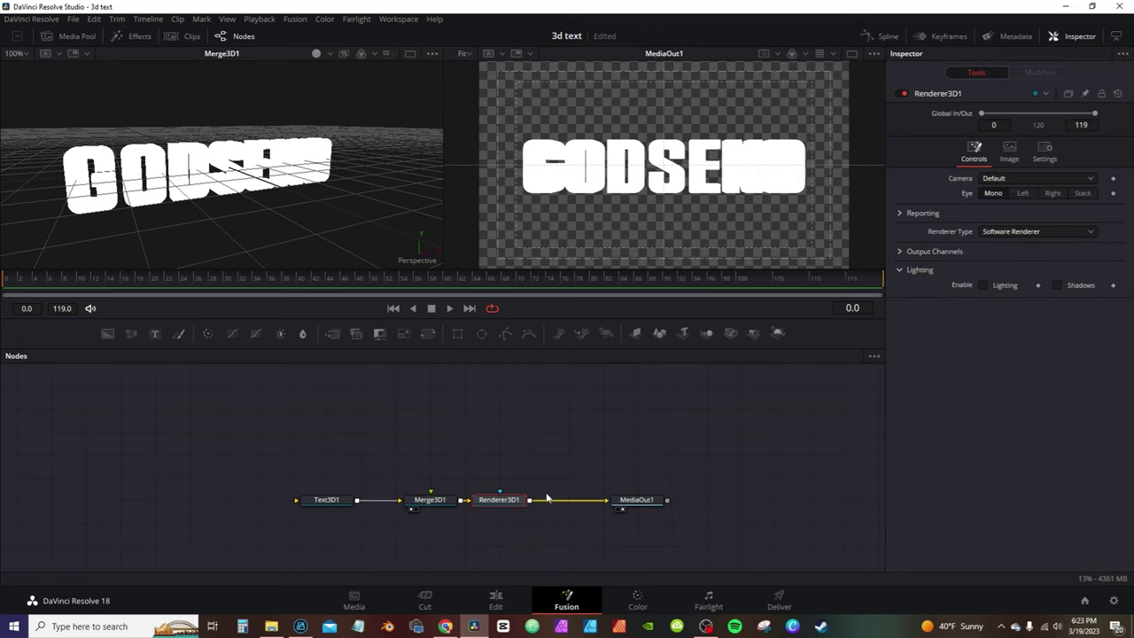
{"action": "left_click", "coordinate": [983, 284]}
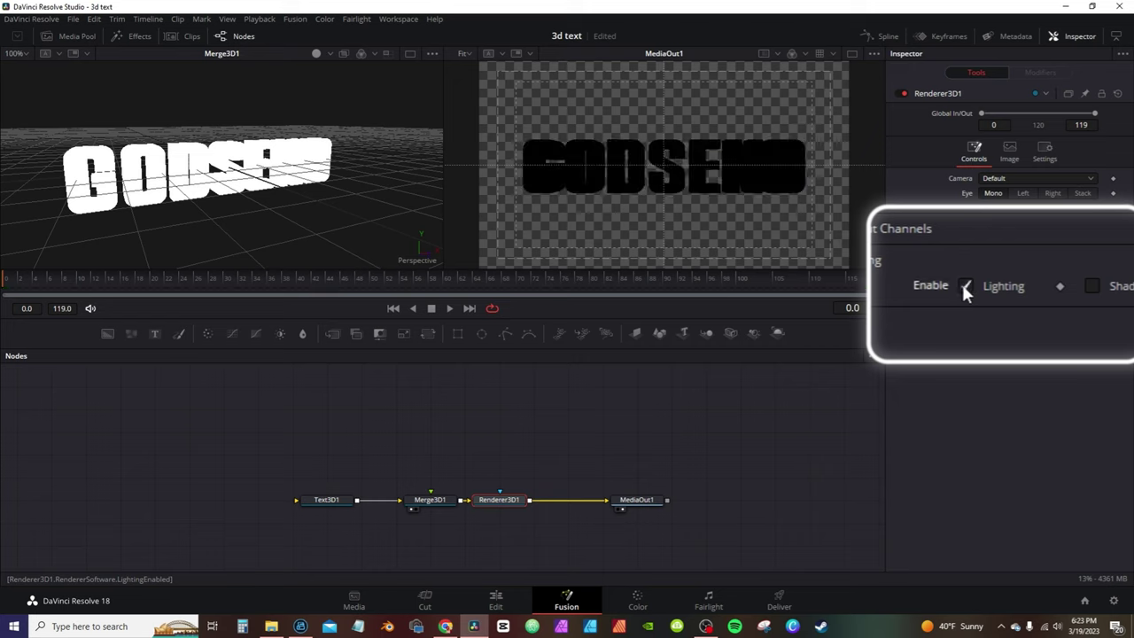
{"action": "left_click", "coordinate": [1057, 284]}
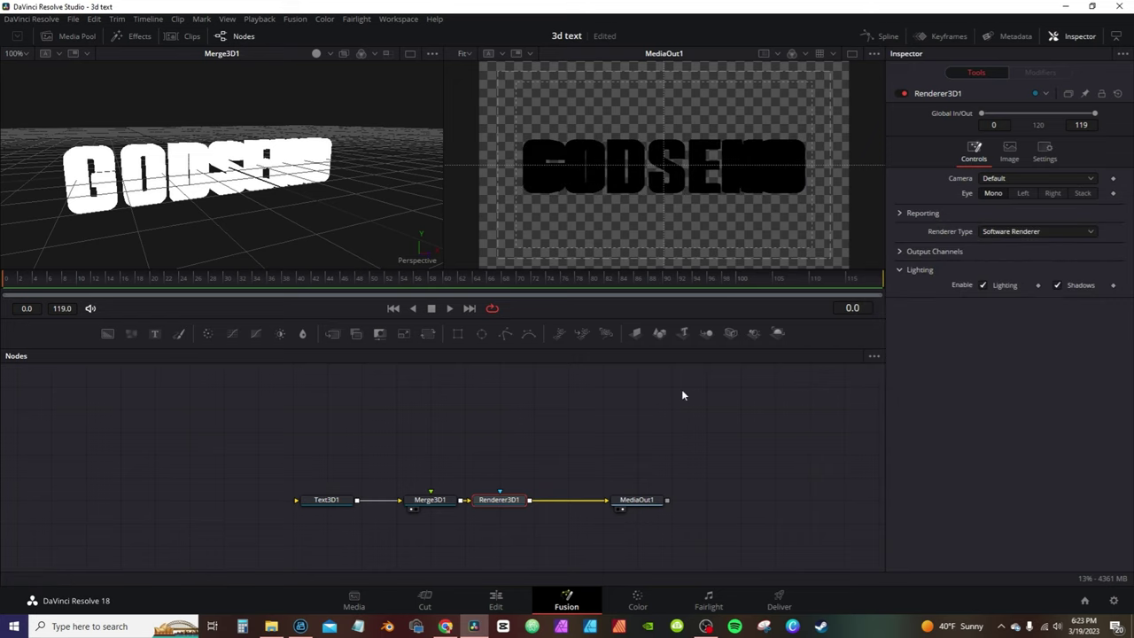
- Add a Directional Light node and connect its output to the Merge 3D node
{"action": "key", "text": "shift+space"}
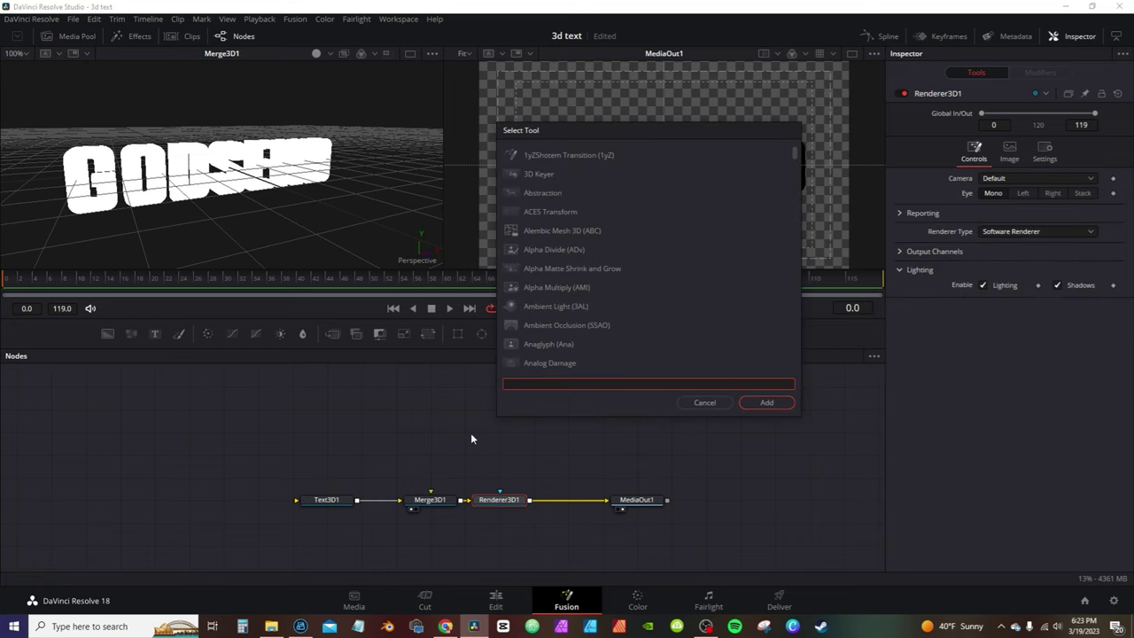
{"action": "type", "text": "light"}
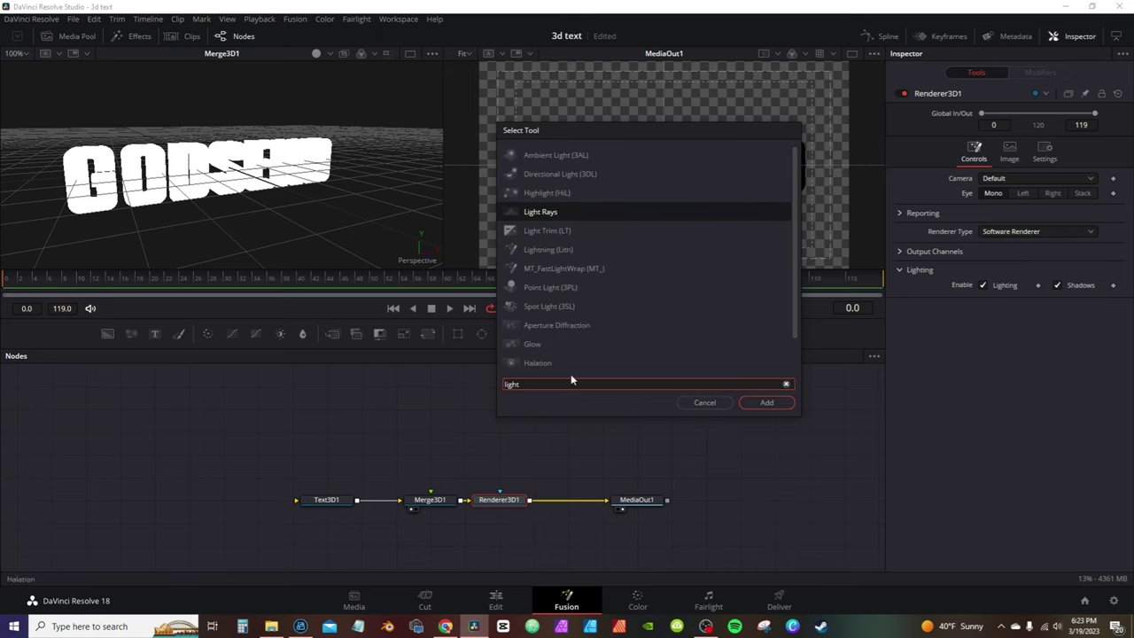
{"action": "left_click", "coordinate": [554, 175]}
{"action": "left_click", "coordinate": [549, 178]}
{"action": "left_click", "coordinate": [766, 402]}
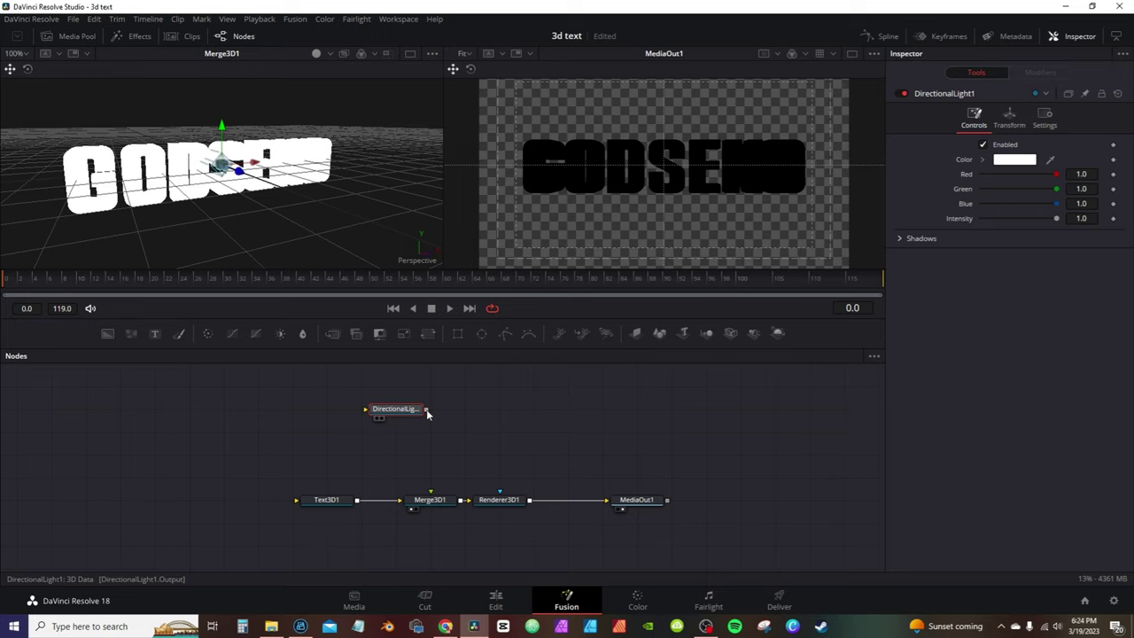
{"action": "left_click_drag", "start_coordinate": [426, 409], "coordinate": [479, 445]}
{"action": "left_click_drag", "start_coordinate": [427, 409], "coordinate": [395, 431]}
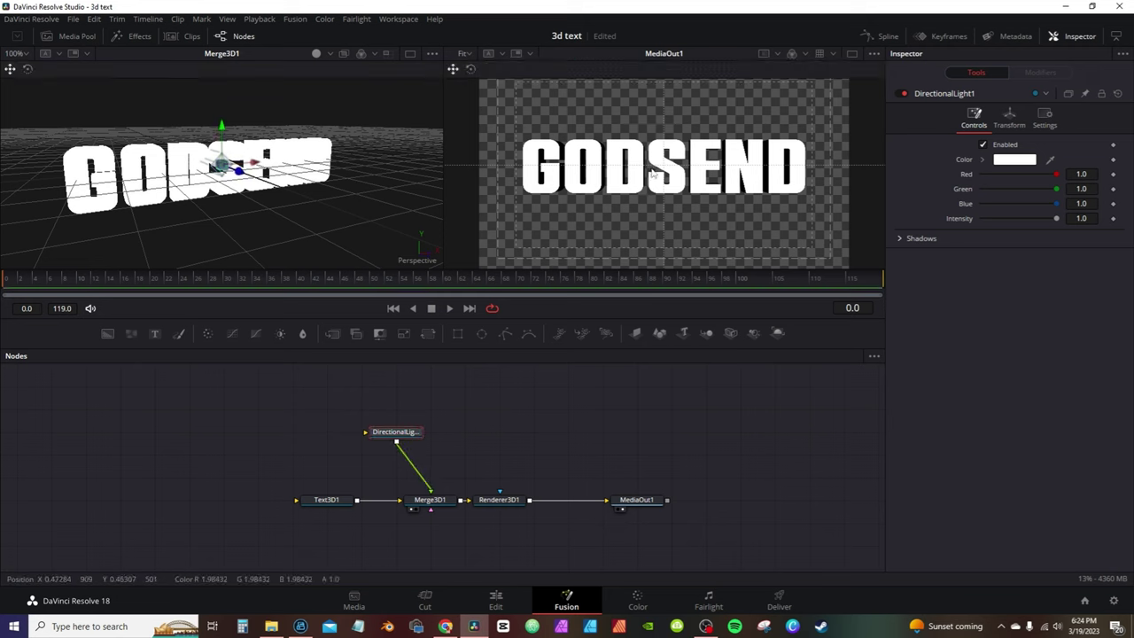
- Turn the renderer's lighting and shadows off and back on to compare the text with and without them
{"action": "left_click", "coordinate": [498, 503]}
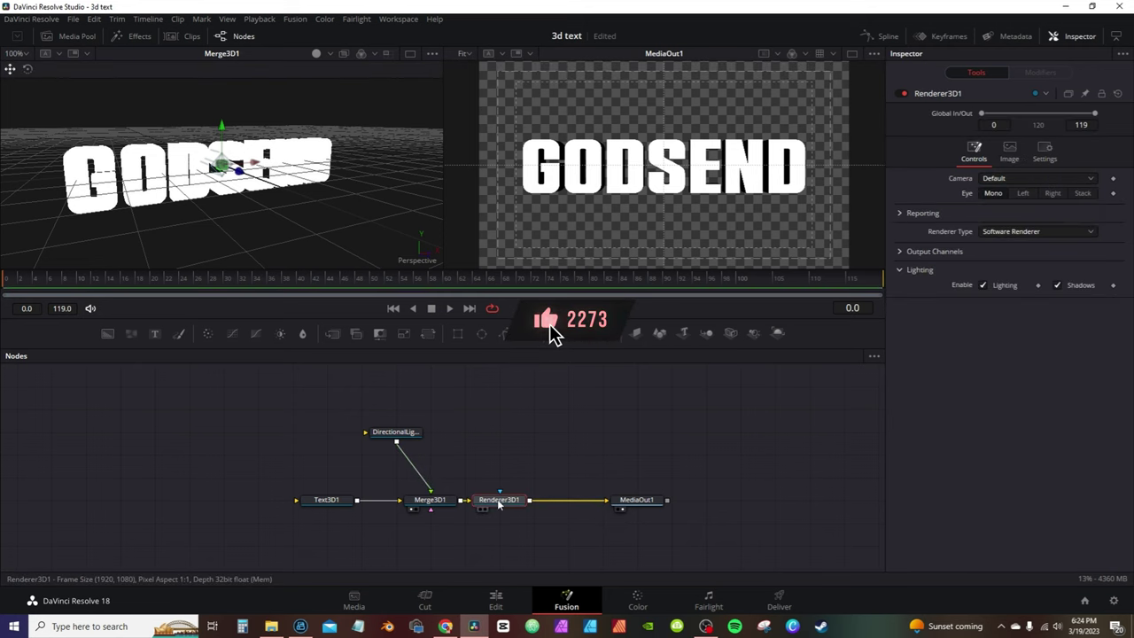
{"action": "left_click", "coordinate": [983, 286]}
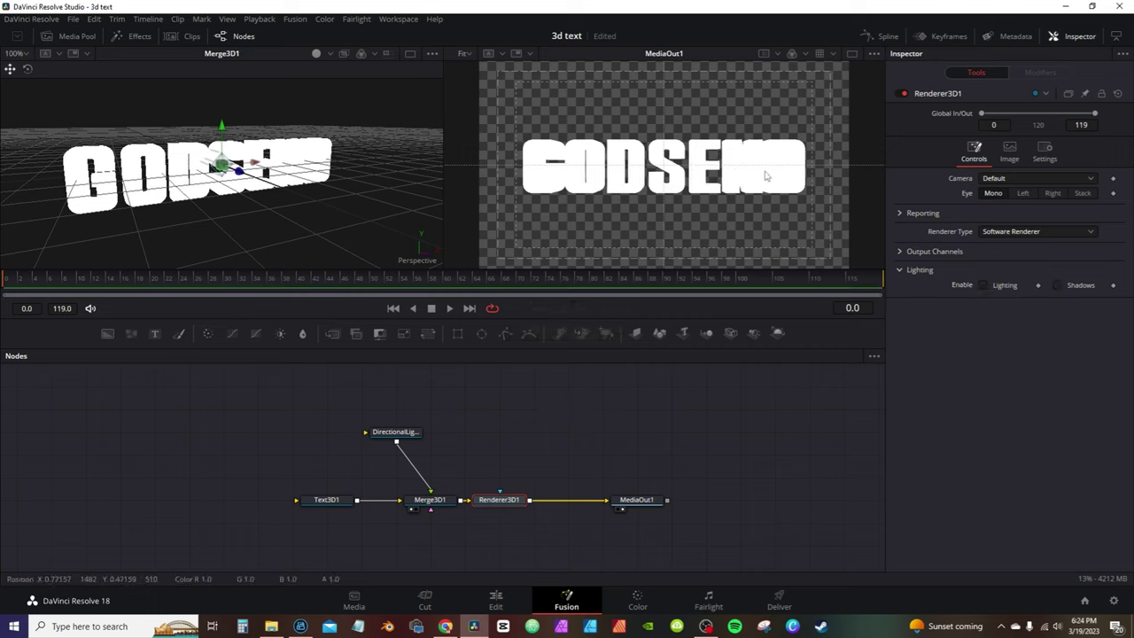
{"action": "left_click", "coordinate": [983, 285]}
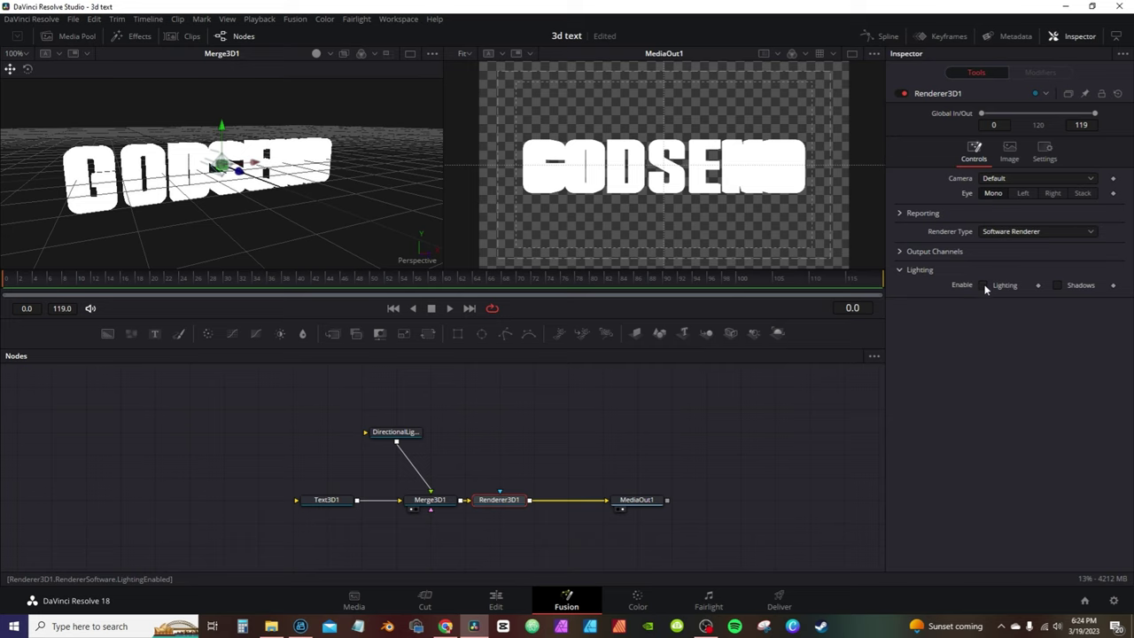
{"action": "left_click", "coordinate": [1058, 285]}
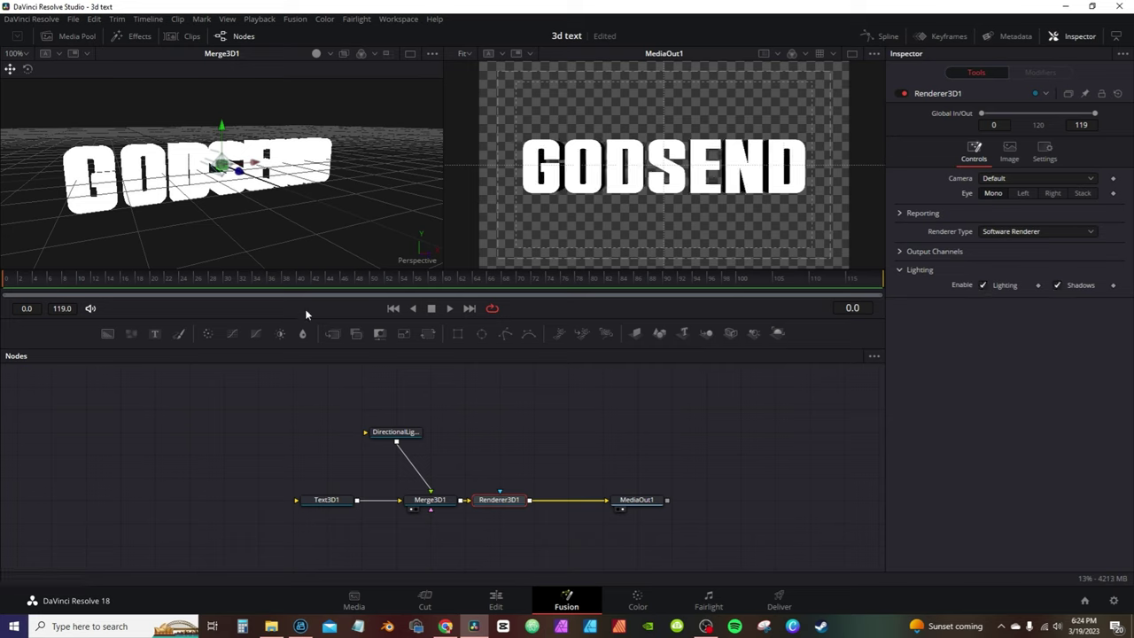
- Place the Directional Light node directly above the Merge 3D node and space the renderer evenly between Merge 3D and MediaOut
{"action": "left_click_drag", "start_coordinate": [404, 433], "coordinate": [437, 453]}
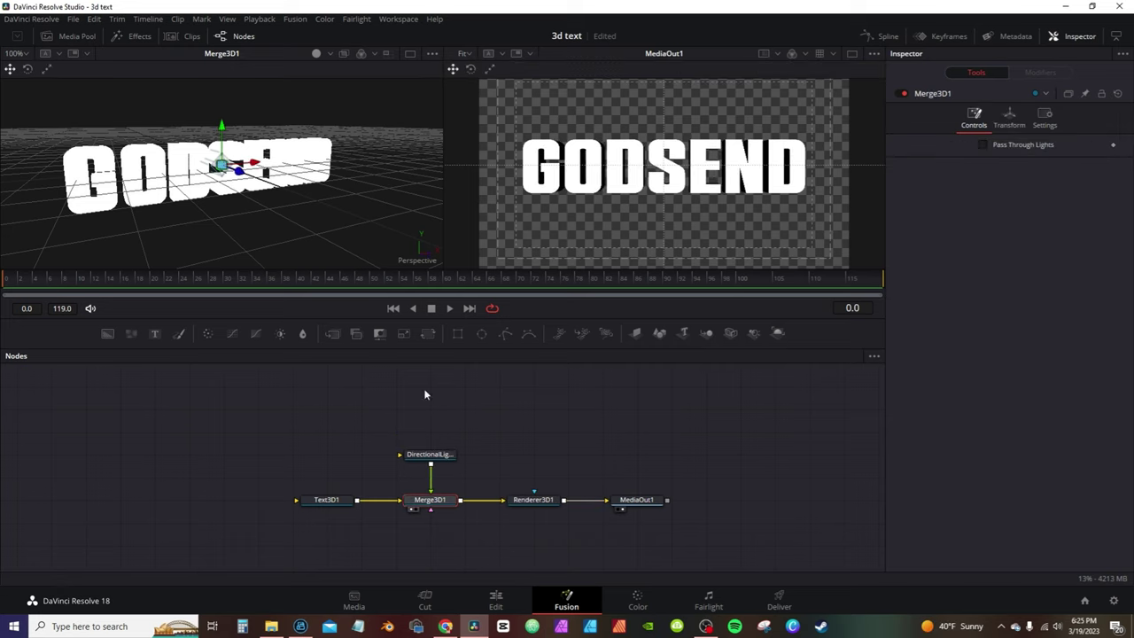
{"action": "left_click_drag", "start_coordinate": [253, 217], "coordinate": [350, 285]}
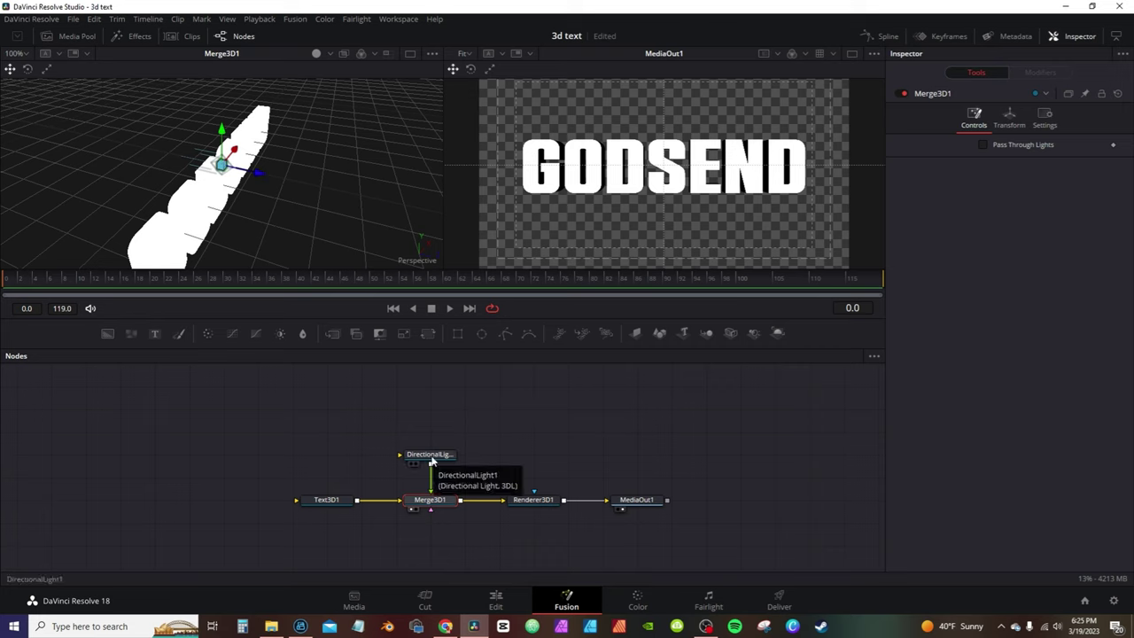
- Move the Directional Light along Z and rotate it around X so it shines on the text at an angle
{"action": "left_click", "coordinate": [431, 461]}
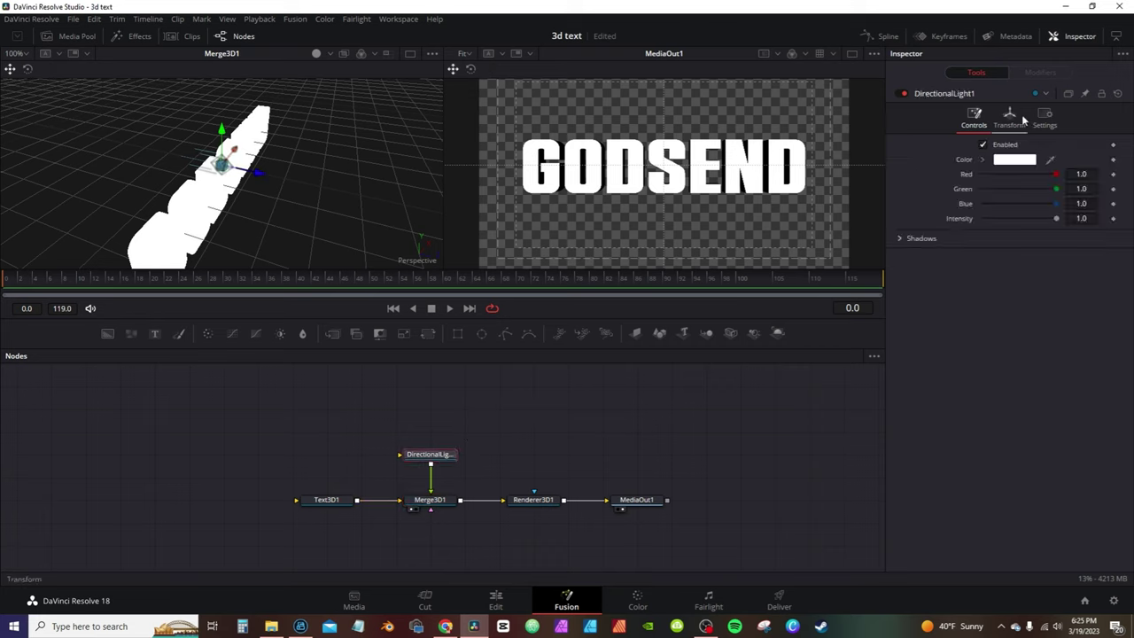
{"action": "left_click", "coordinate": [1010, 116]}
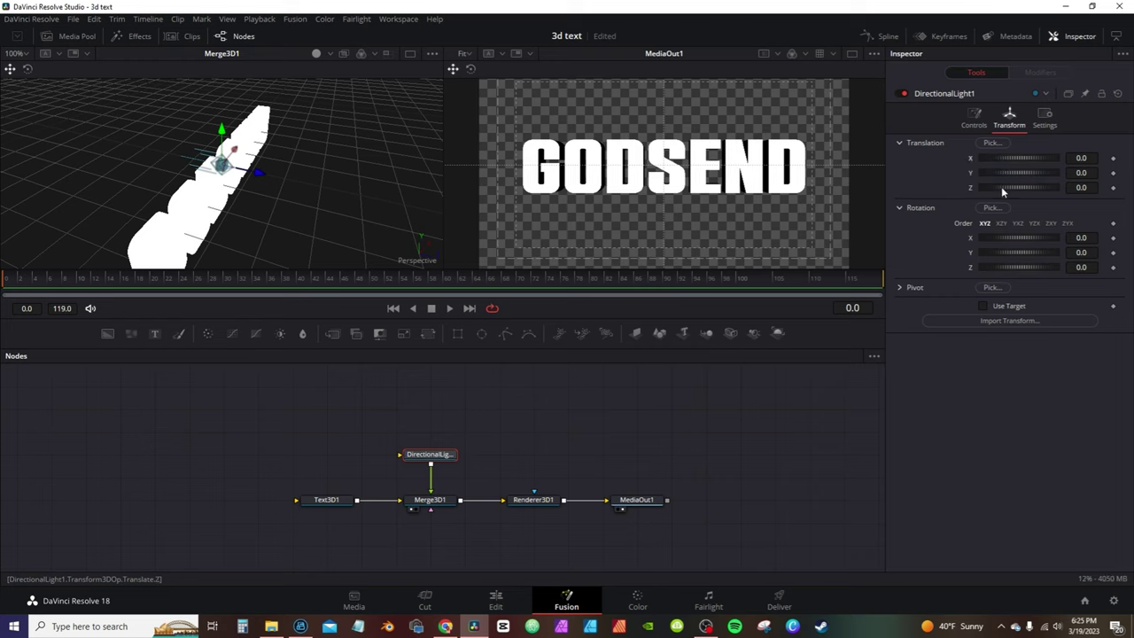
{"action": "left_click_drag", "start_coordinate": [1001, 187], "coordinate": [1006, 186]}
{"action": "mouse_move", "coordinate": [1082, 240]}
{"action": "left_mouse_down"}
{"action": "mouse_move", "coordinate": [1113, 240]}
{"action": "mouse_move", "coordinate": [1015, 240]}
{"action": "mouse_move", "coordinate": [1054, 240]}
{"action": "left_mouse_up"}
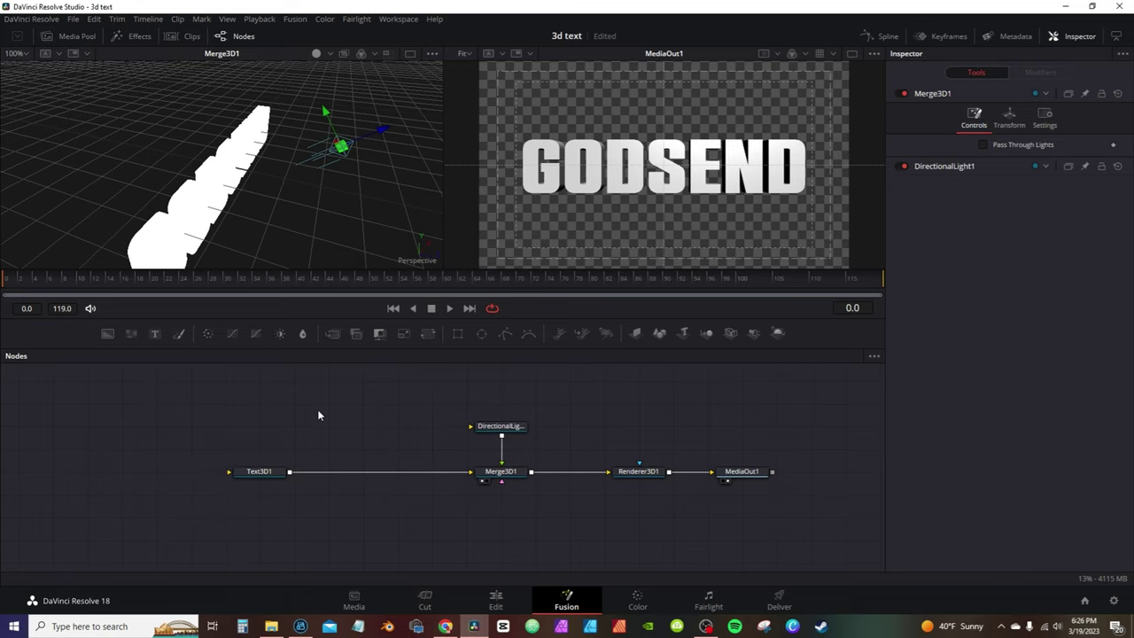
- Browse the kas materials and add a kas_HeatShield node to the composition
{"action": "key", "text": "shift+space"}
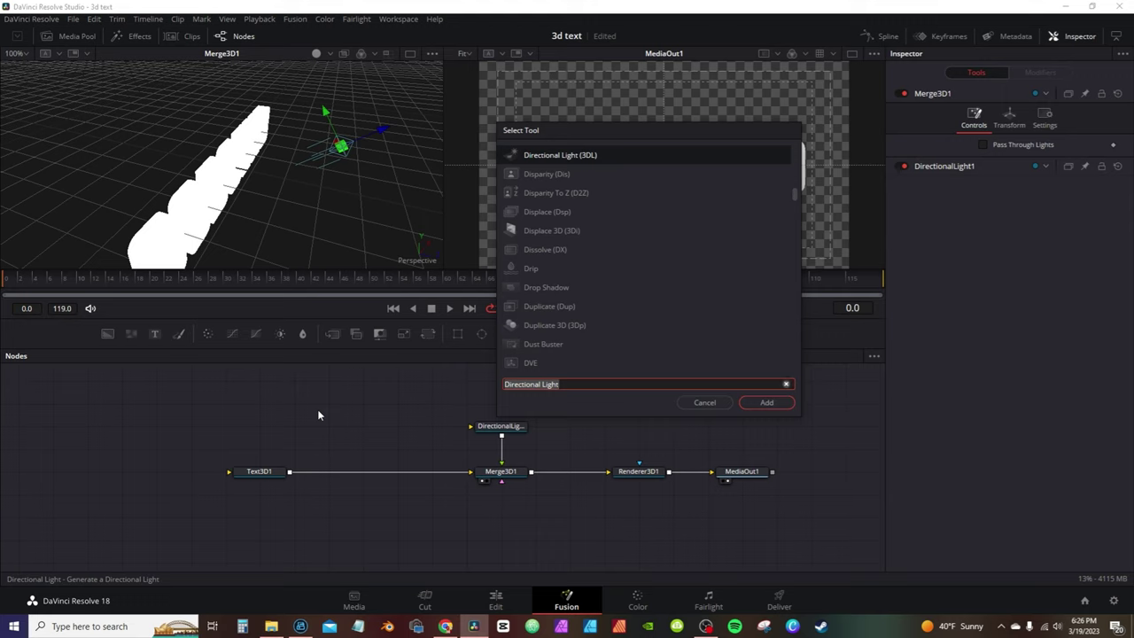
{"action": "type", "text": "kas"}
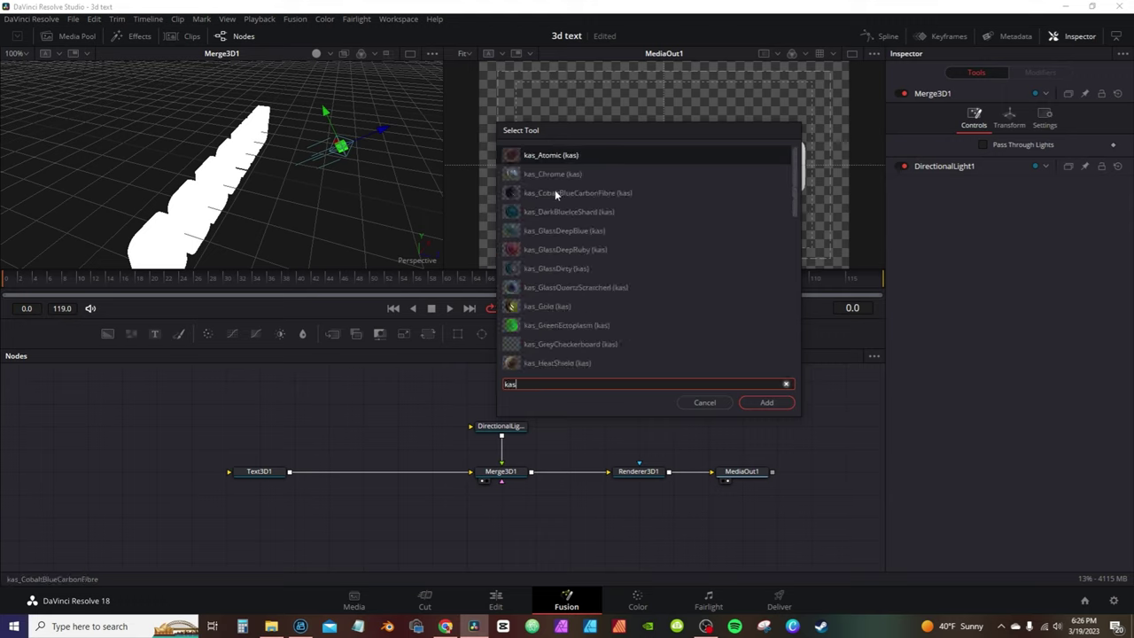
{"action": "scroll", "coordinate": [555, 190], "scroll_direction": "down", "scroll_amount": 4}
{"action": "scroll", "coordinate": [581, 301], "scroll_direction": "down", "scroll_amount": 3}
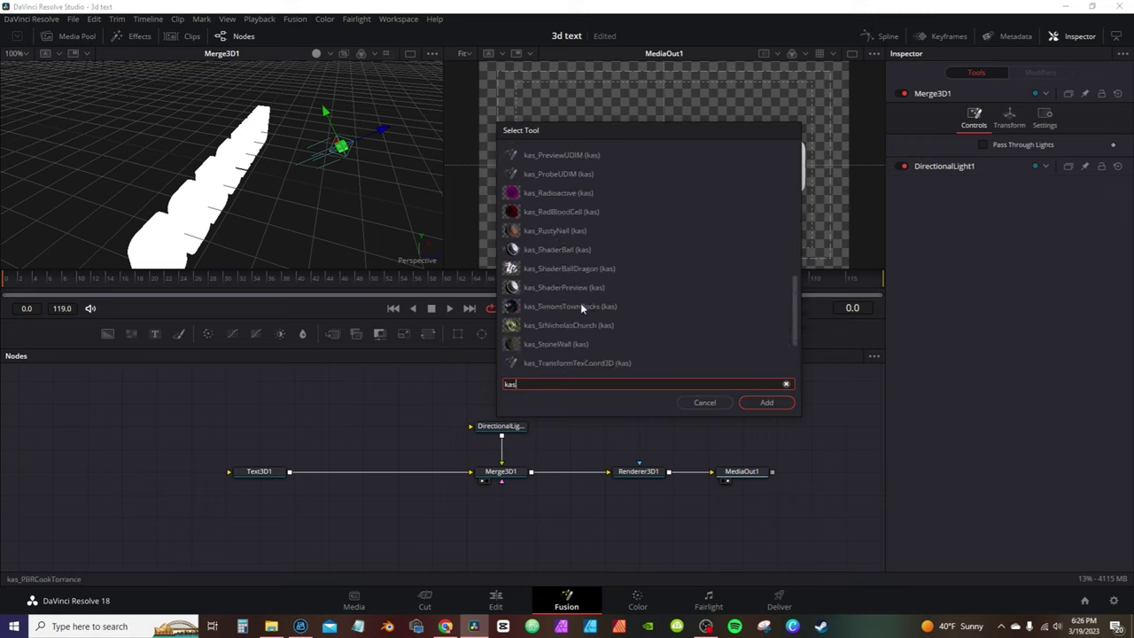
{"action": "scroll", "coordinate": [580, 322], "scroll_direction": "up", "scroll_amount": 3}
{"action": "scroll", "coordinate": [600, 264], "scroll_direction": "up", "scroll_amount": 1}
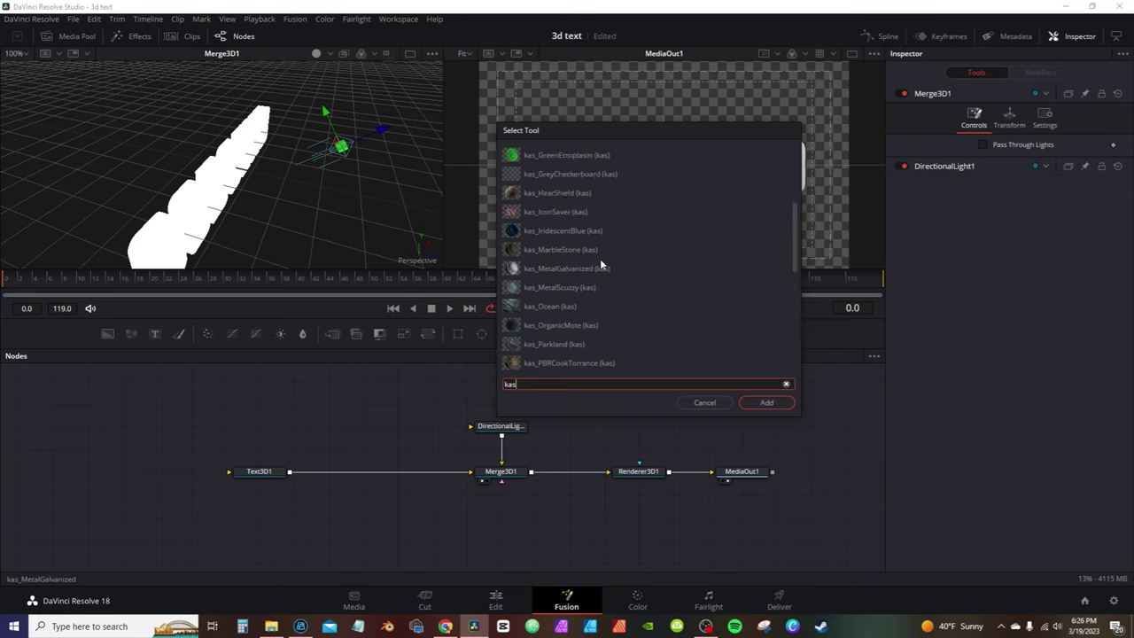
{"action": "left_click", "coordinate": [540, 193]}
{"action": "left_click", "coordinate": [768, 404]}
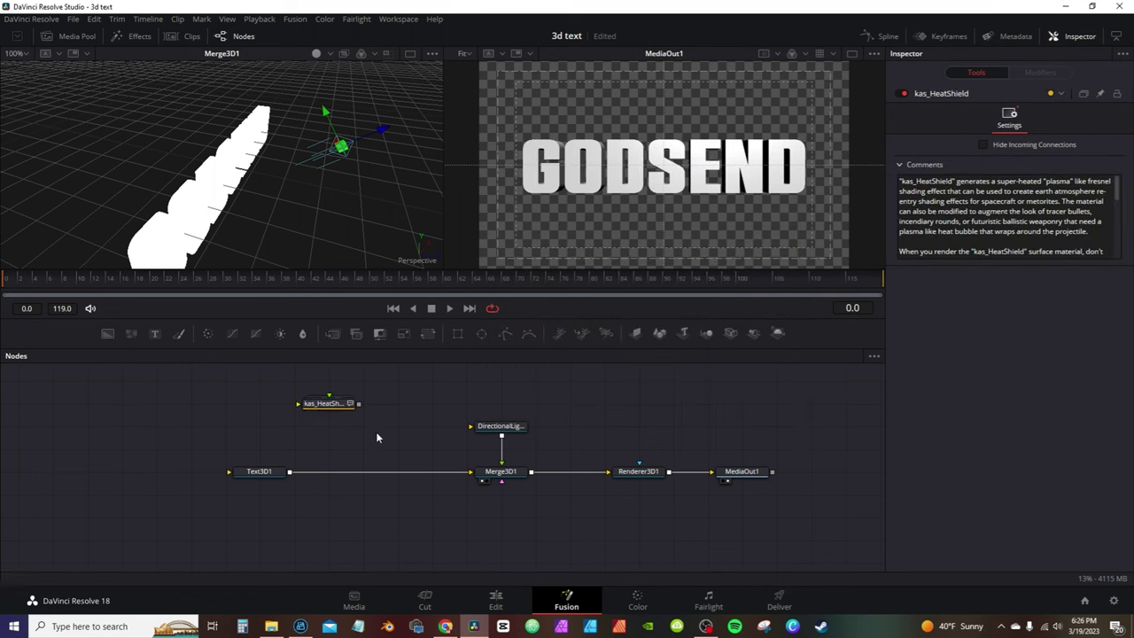
- Insert a Replace Material 3D node between Text3D and Merge3D and connect the kas_HeatShield output to its material input
{"action": "key", "text": "shift+space"}
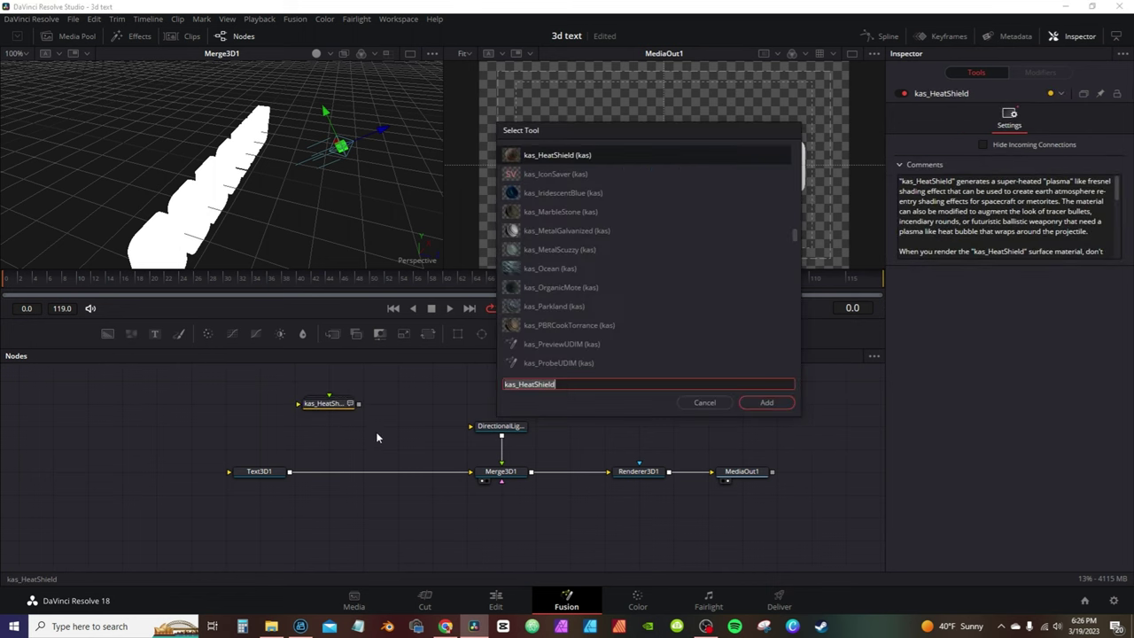
{"action": "type", "text": "rep"}
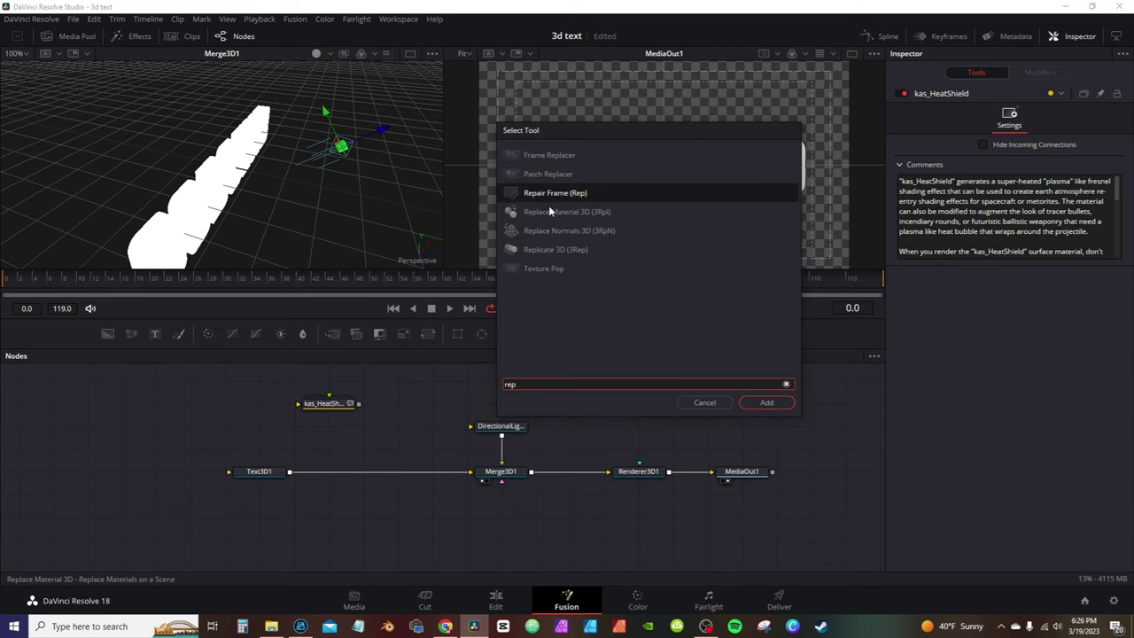
{"action": "double_click", "coordinate": [547, 211]}
{"action": "left_click_drag", "start_coordinate": [707, 392], "coordinate": [334, 480]}
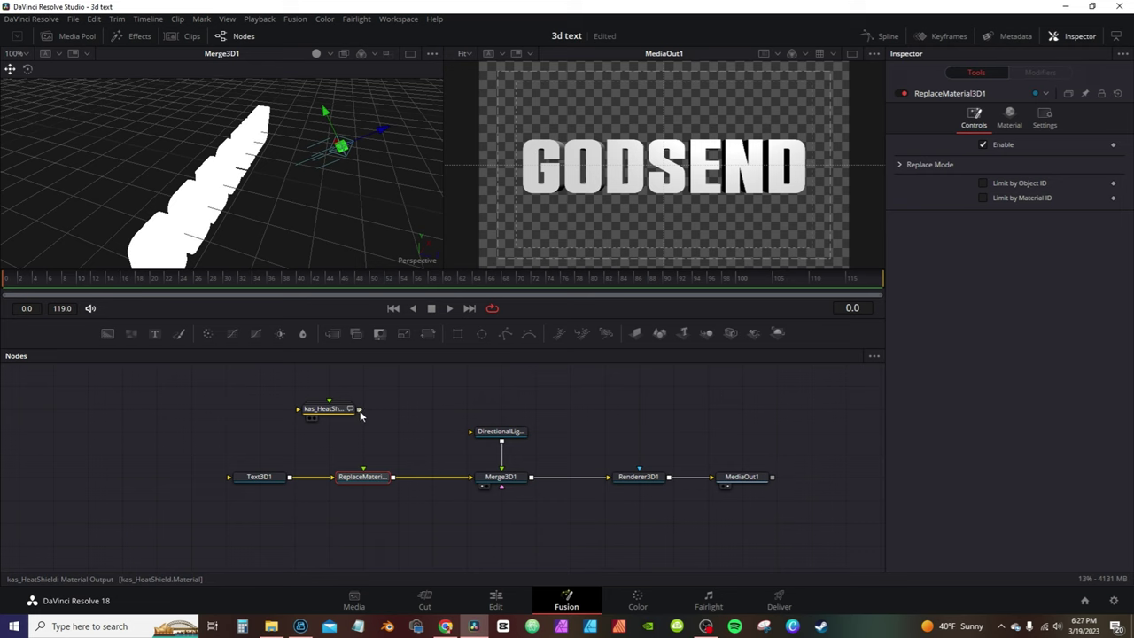
{"action": "left_click_drag", "start_coordinate": [359, 408], "coordinate": [364, 486]}
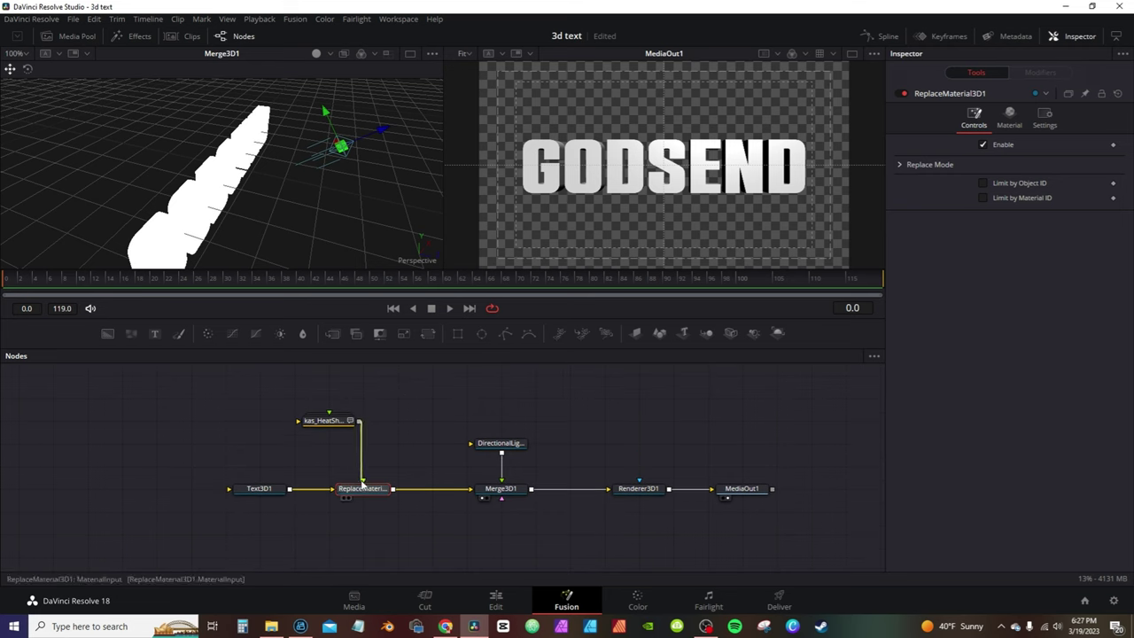
- Give the Text3D extrusion a bevel depth of 0.0142 and bevel width of 0.0094, with the back bevel turned off
{"action": "left_click", "coordinate": [259, 495]}
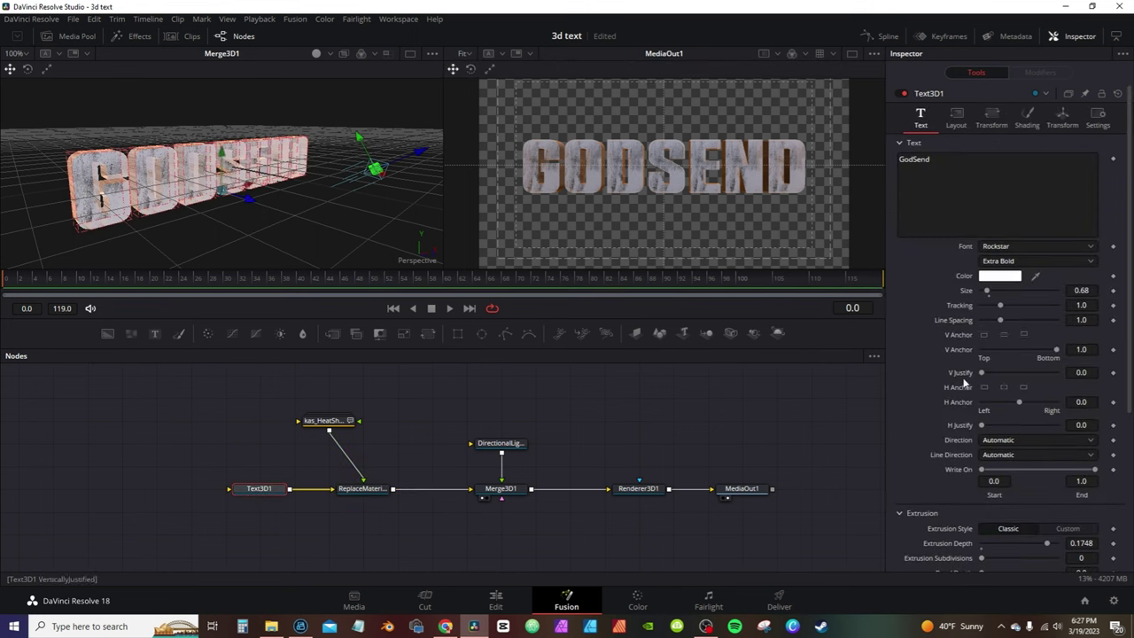
{"action": "scroll", "coordinate": [994, 411], "scroll_direction": "down", "scroll_amount": 5}
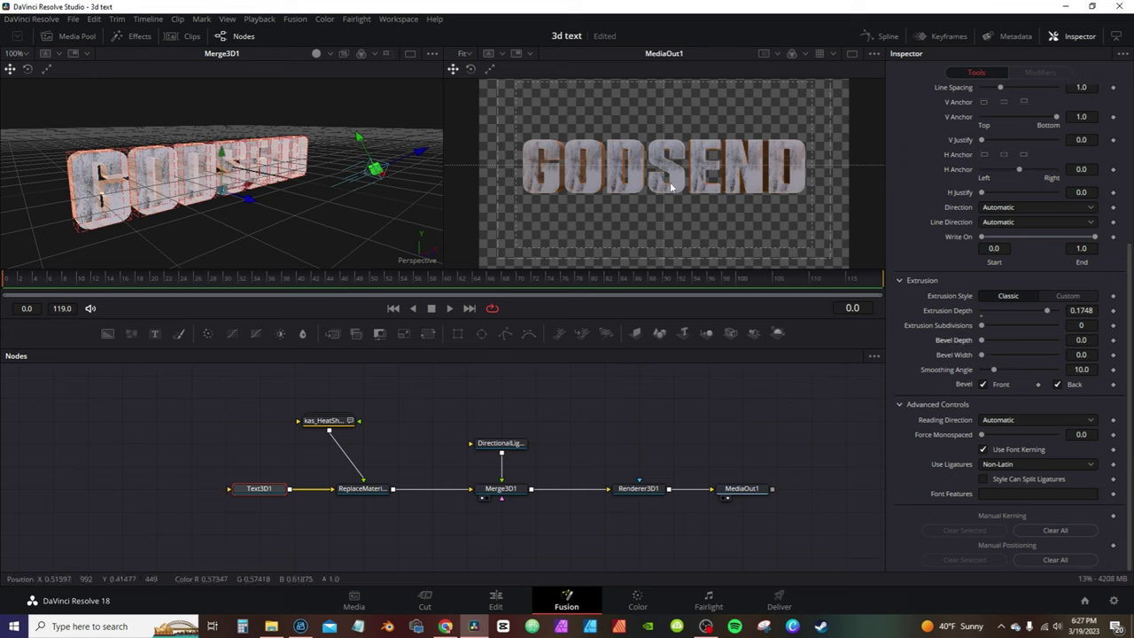
{"action": "scroll", "coordinate": [670, 182], "scroll_direction": "up", "scroll_amount": 4}
{"action": "mouse_move", "coordinate": [982, 341]}
{"action": "left_mouse_down"}
{"action": "mouse_move", "coordinate": [998, 346]}
{"action": "mouse_move", "coordinate": [992, 357]}
{"action": "mouse_move", "coordinate": [989, 344]}
{"action": "left_mouse_up"}
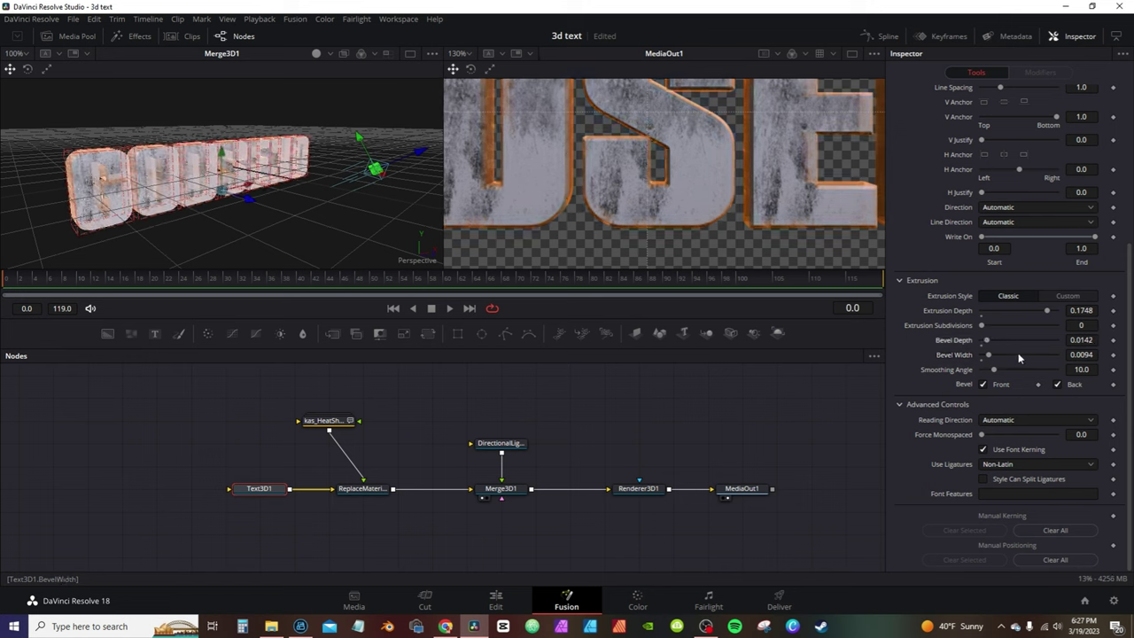
{"action": "left_click", "coordinate": [1057, 384]}
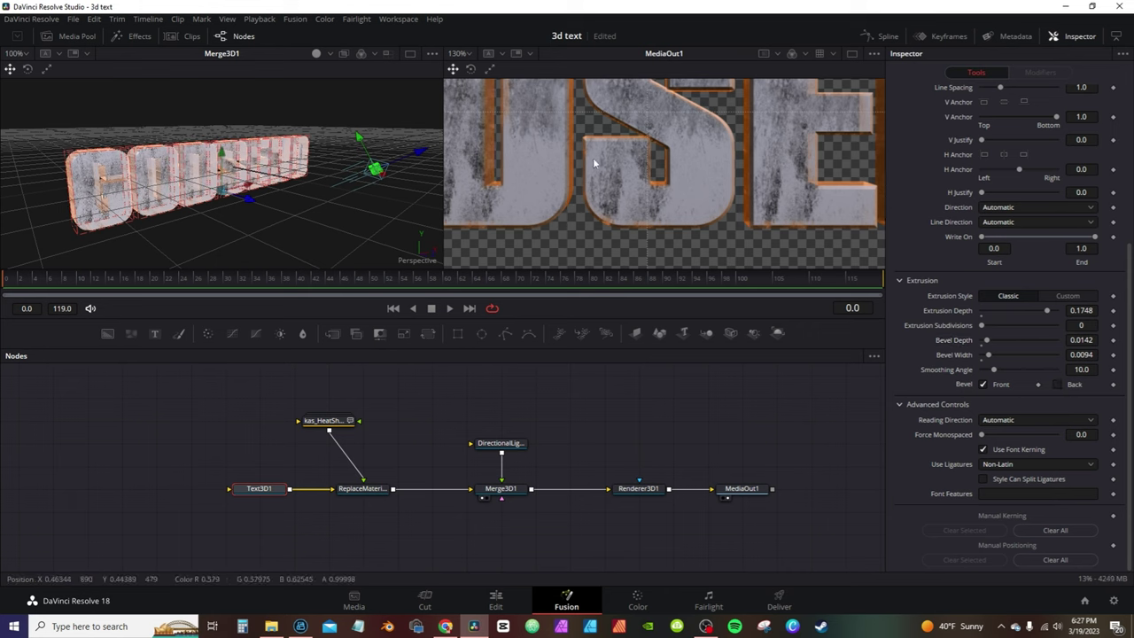
- Try a wider bevel width of about 0.022 on the text, and reduce it to a narrower bevel
{"action": "scroll", "coordinate": [598, 164], "scroll_direction": "down", "scroll_amount": 5}
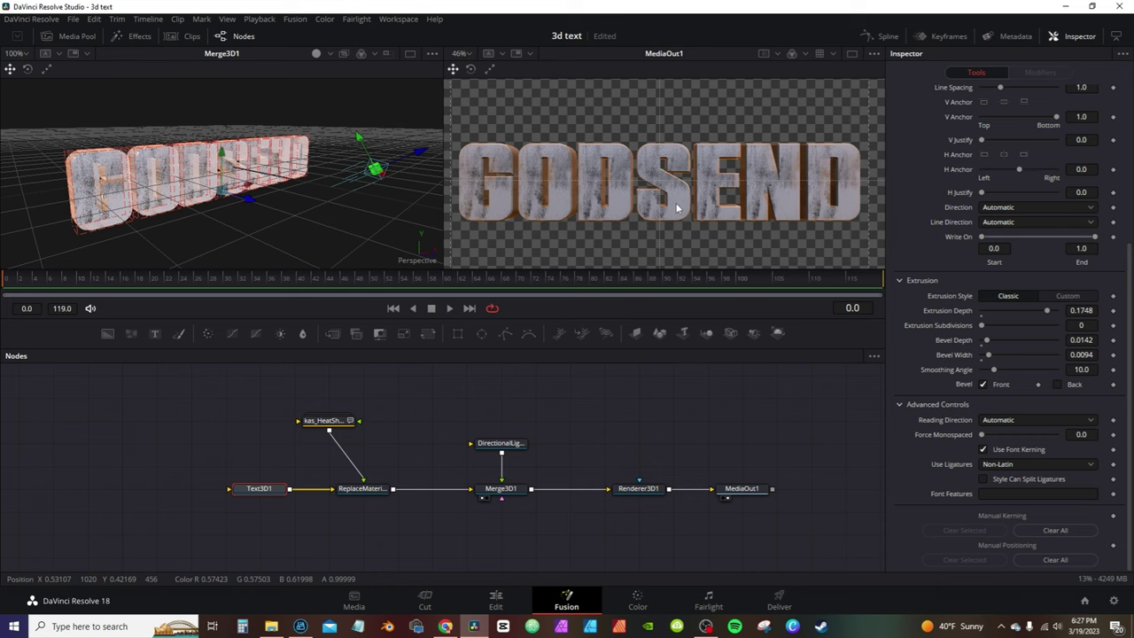
{"action": "left_click_drag", "start_coordinate": [989, 354], "coordinate": [985, 356]}
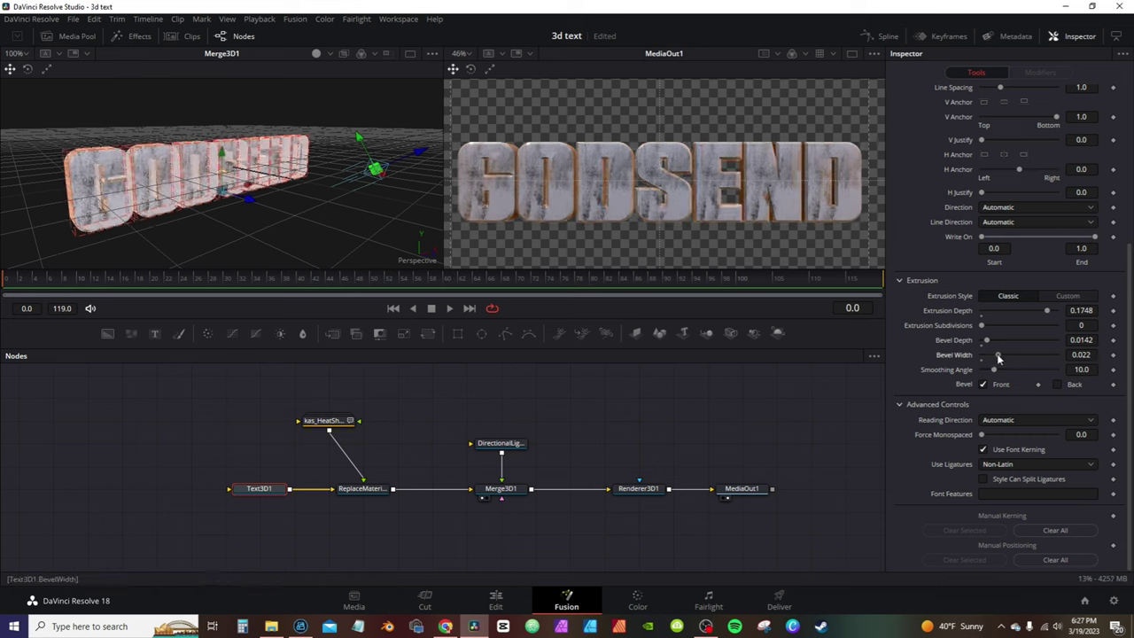
{"action": "left_click_drag", "start_coordinate": [994, 358], "coordinate": [987, 355]}
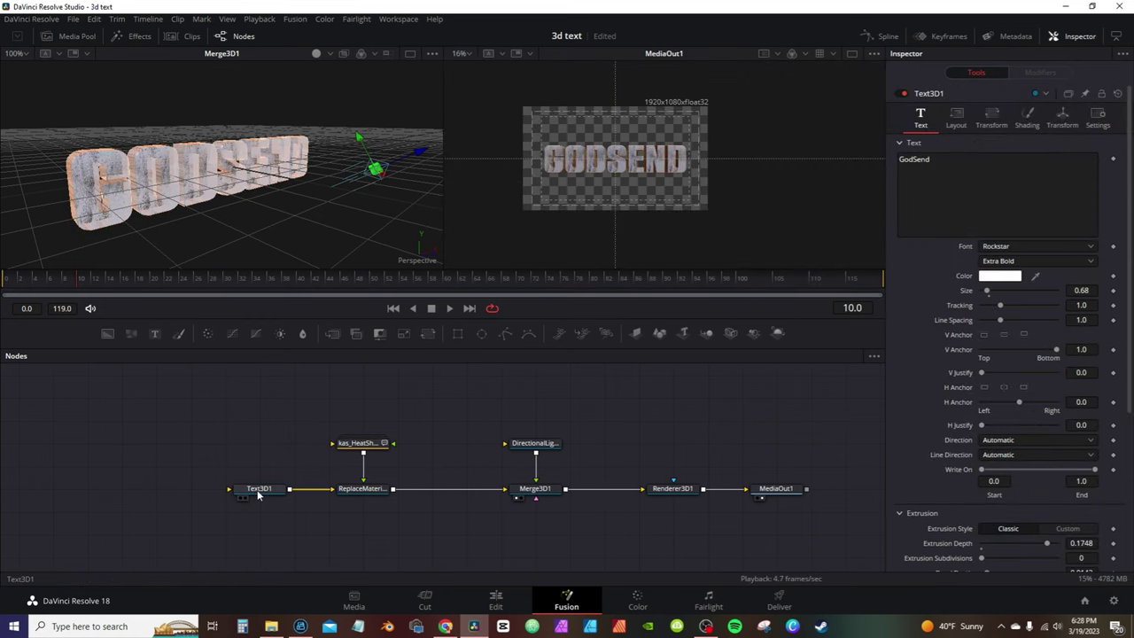
- Apply a Follower modifier to the Text3D node's text and open the modifier's timing settings
{"action": "left_click", "coordinate": [241, 493]}
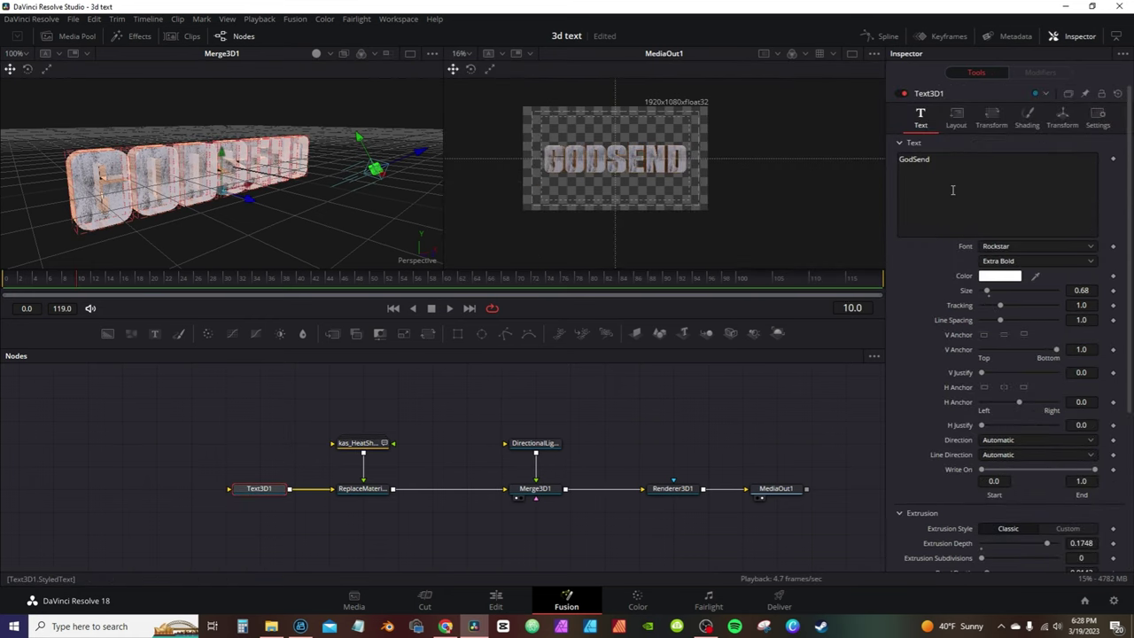
{"action": "left_click", "coordinate": [951, 186]}
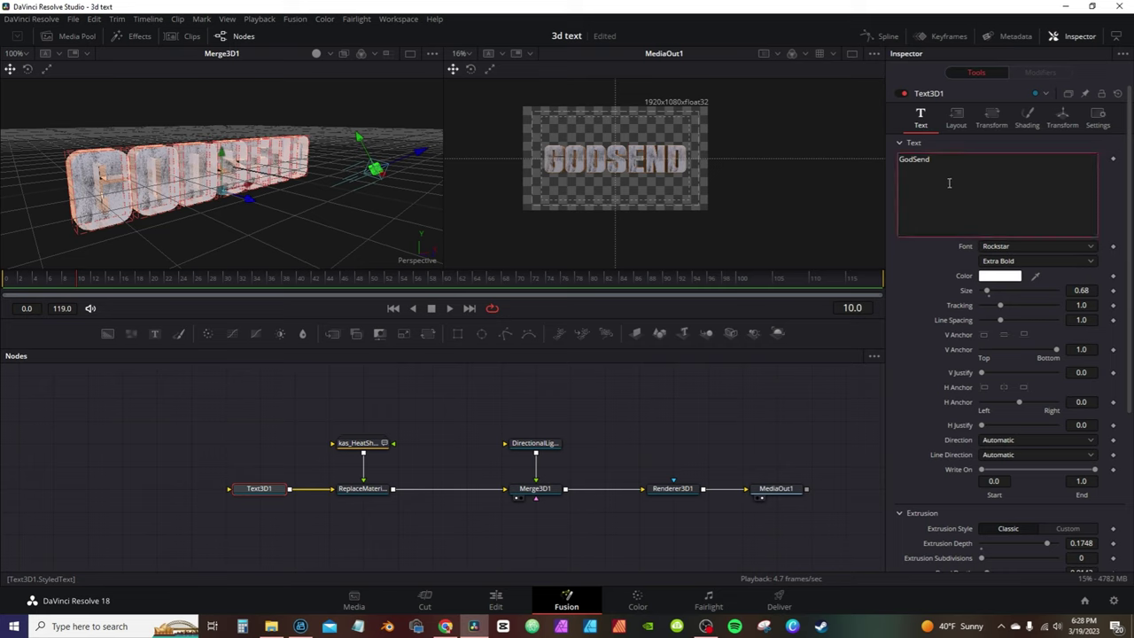
{"action": "right_click", "coordinate": [949, 182]}
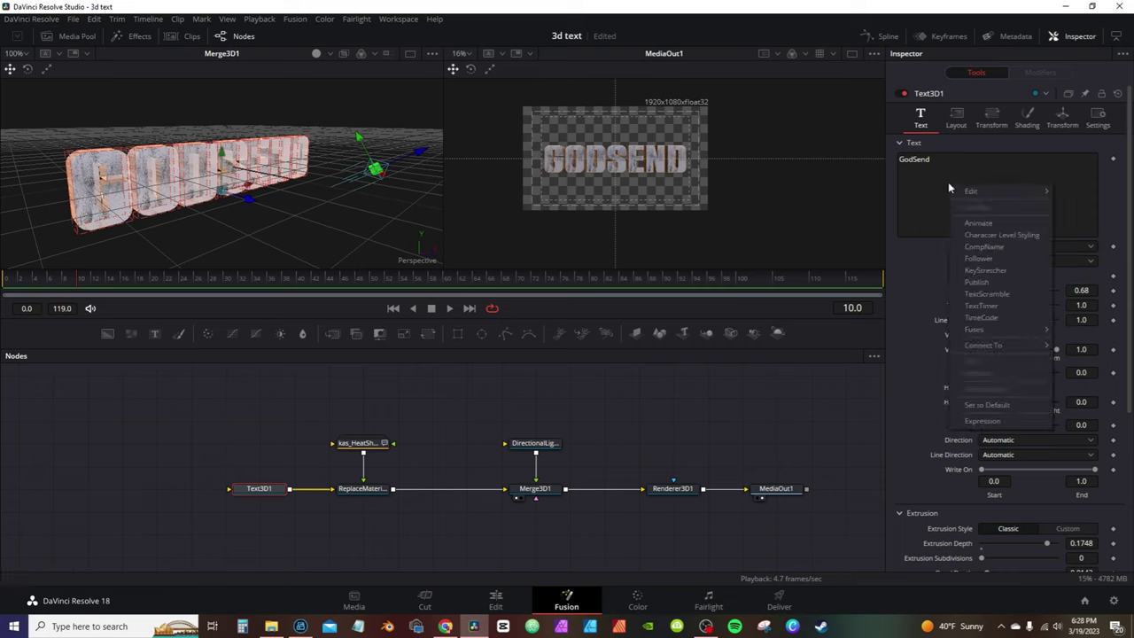
{"action": "left_click", "coordinate": [963, 262]}
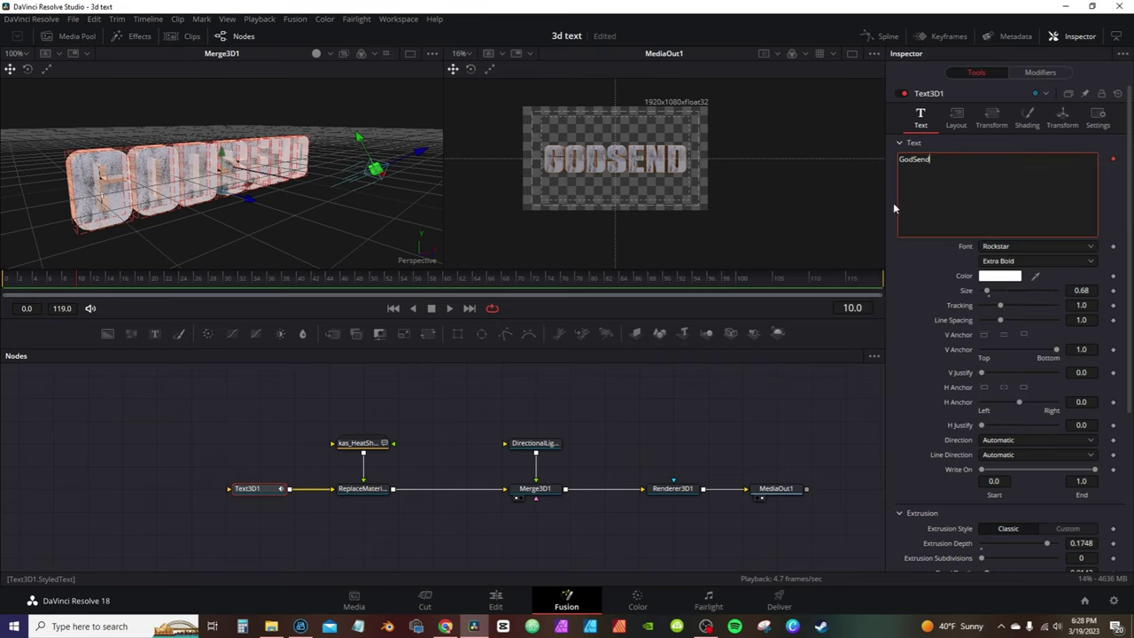
{"action": "left_click", "coordinate": [1039, 75]}
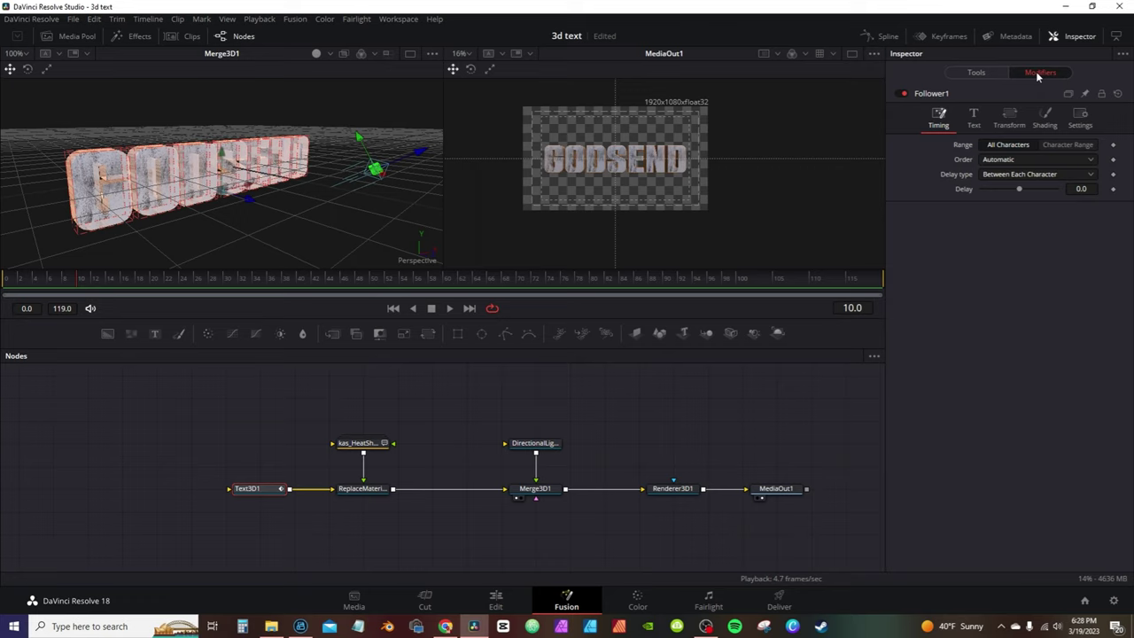
{"action": "left_click", "coordinate": [990, 70]}
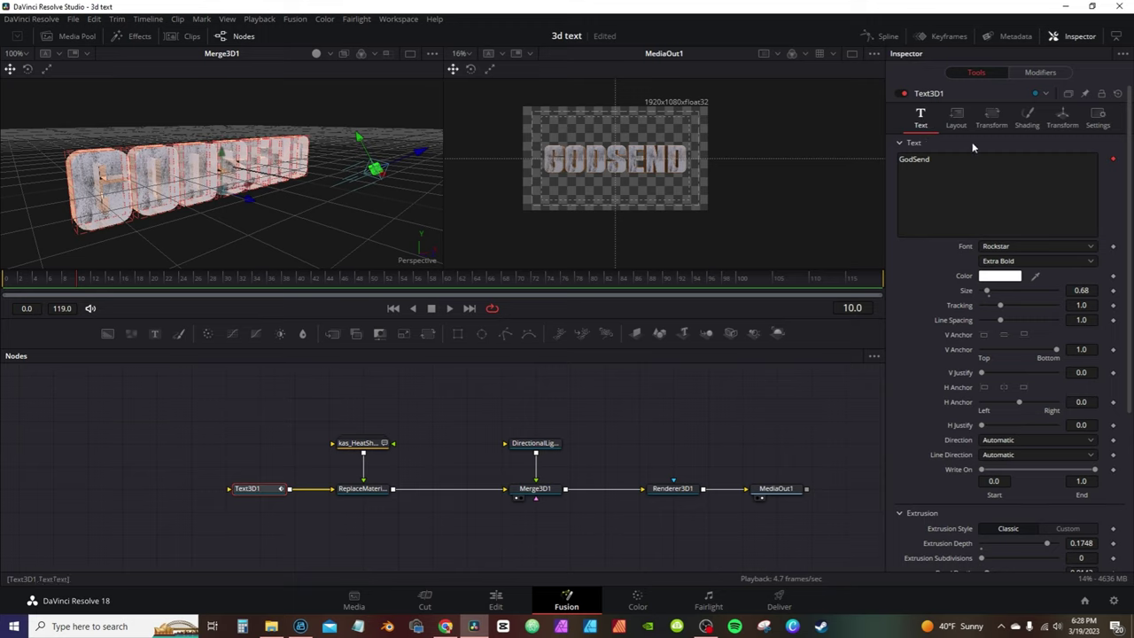
{"action": "left_click", "coordinate": [1033, 74]}
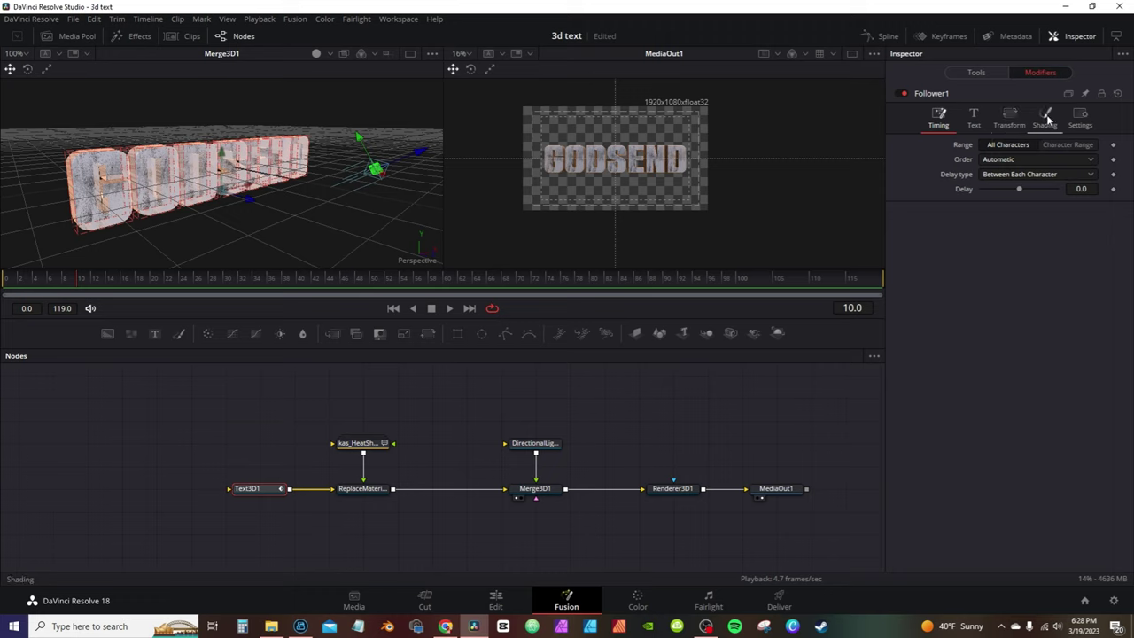
- Set the Follower's order to Left to Right and raise its delay between characters to about 1.4
{"action": "left_click", "coordinate": [1015, 159]}
{"action": "left_click", "coordinate": [1019, 189]}
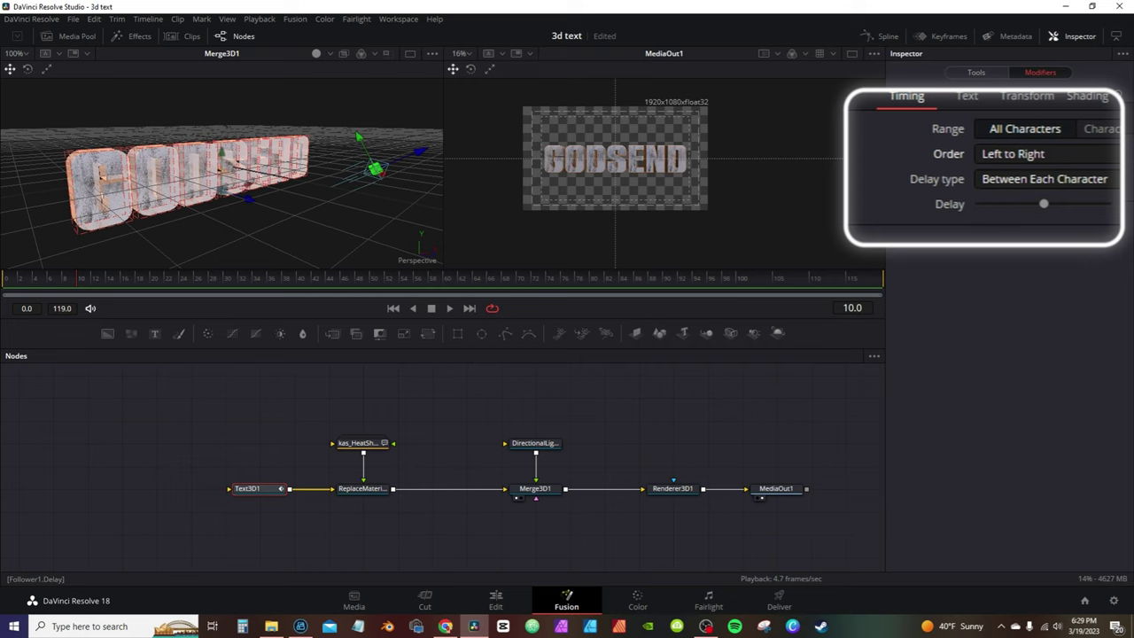
{"action": "left_click_drag", "start_coordinate": [1043, 204], "coordinate": [1047, 204]}
{"action": "left_click", "coordinate": [1081, 189]}
{"action": "key", "text": "BackSpace"}
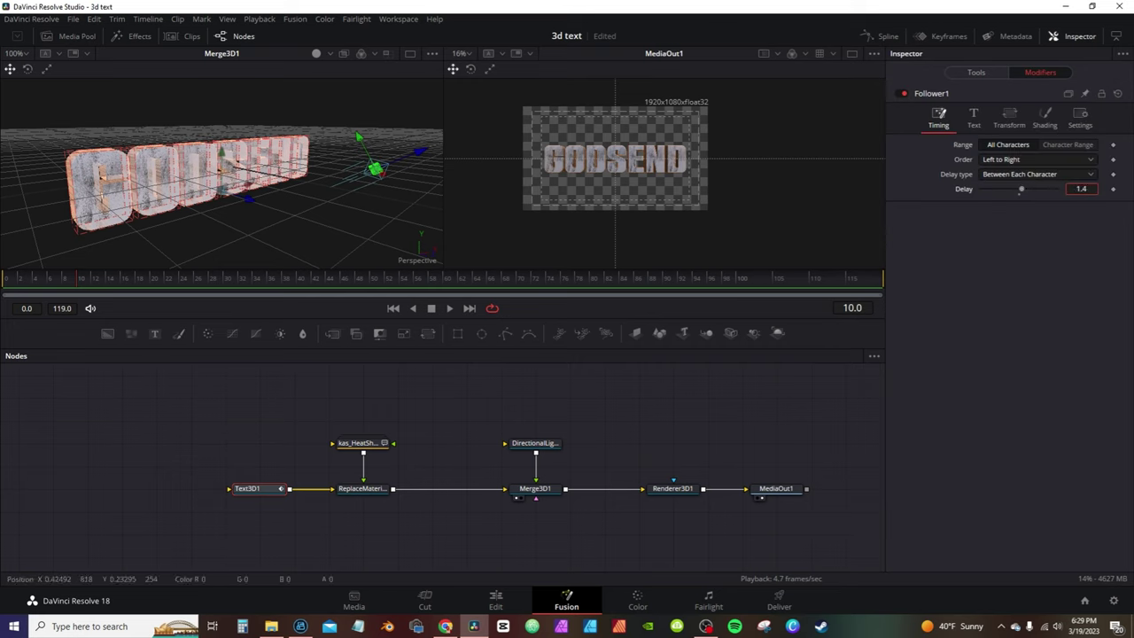
{"action": "left_click_drag", "start_coordinate": [602, 186], "coordinate": [647, 184]}
- Show the Follower's shading position settings and keyframe Offset Z at 0.0 on frame 60
{"action": "left_click", "coordinate": [1041, 117]}
{"action": "scroll", "coordinate": [998, 262], "scroll_direction": "down", "scroll_amount": 3}
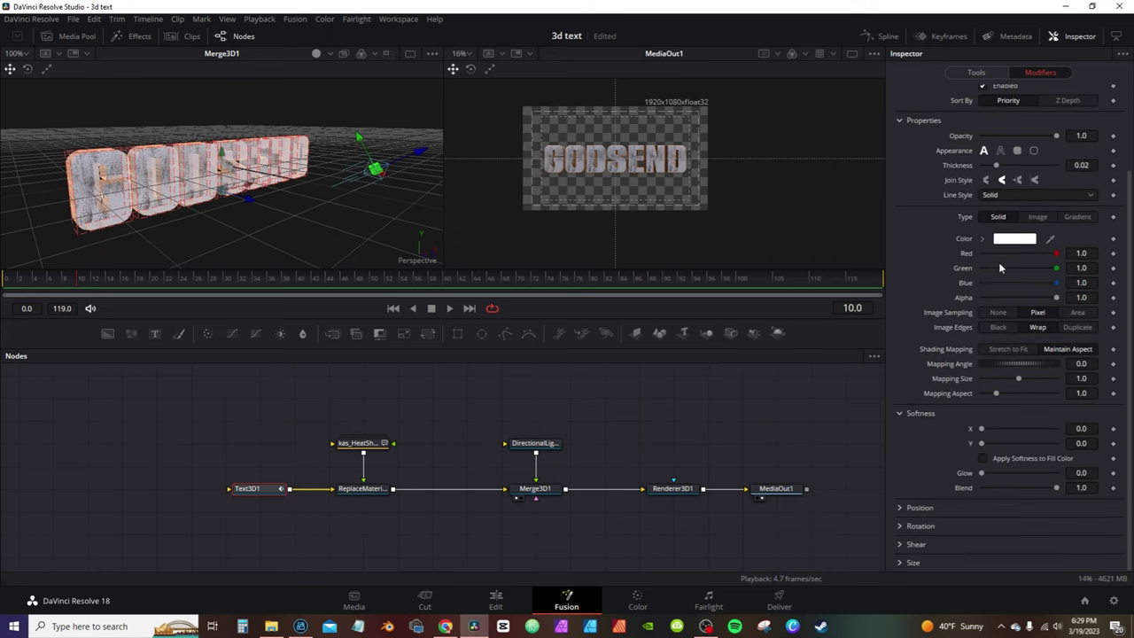
{"action": "left_click", "coordinate": [899, 508]}
{"action": "scroll", "coordinate": [945, 460], "scroll_direction": "down", "scroll_amount": 2}
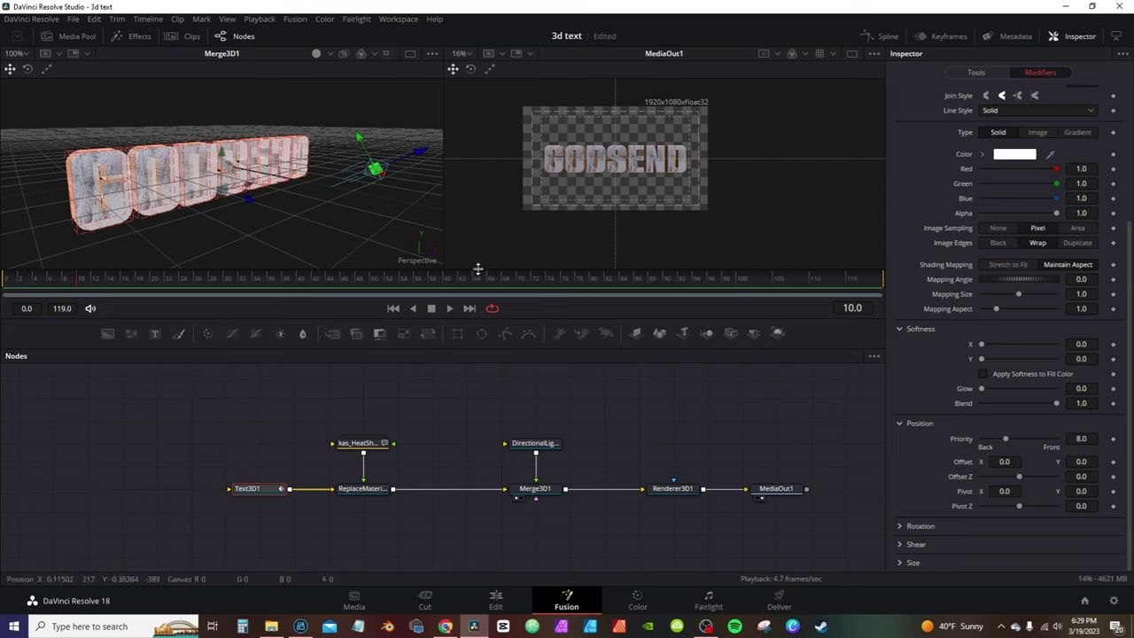
{"action": "left_click", "coordinate": [445, 279]}
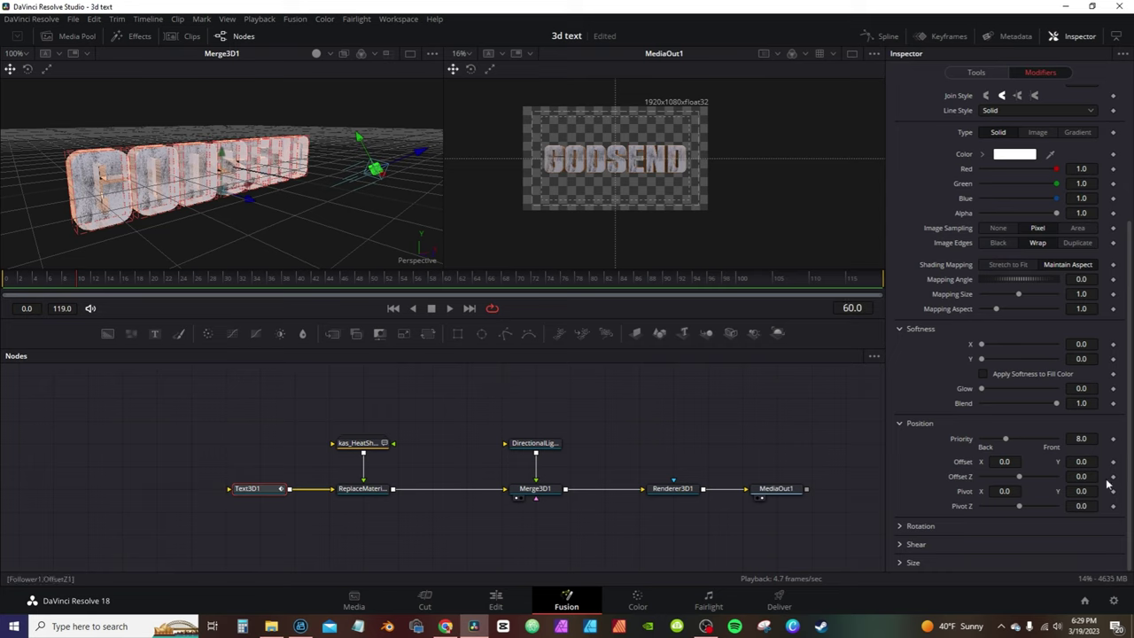
- Set the Follower's Offset Z to -25 at frame 0 so the letters start far behind the camera's view
{"action": "left_click", "coordinate": [12, 288]}
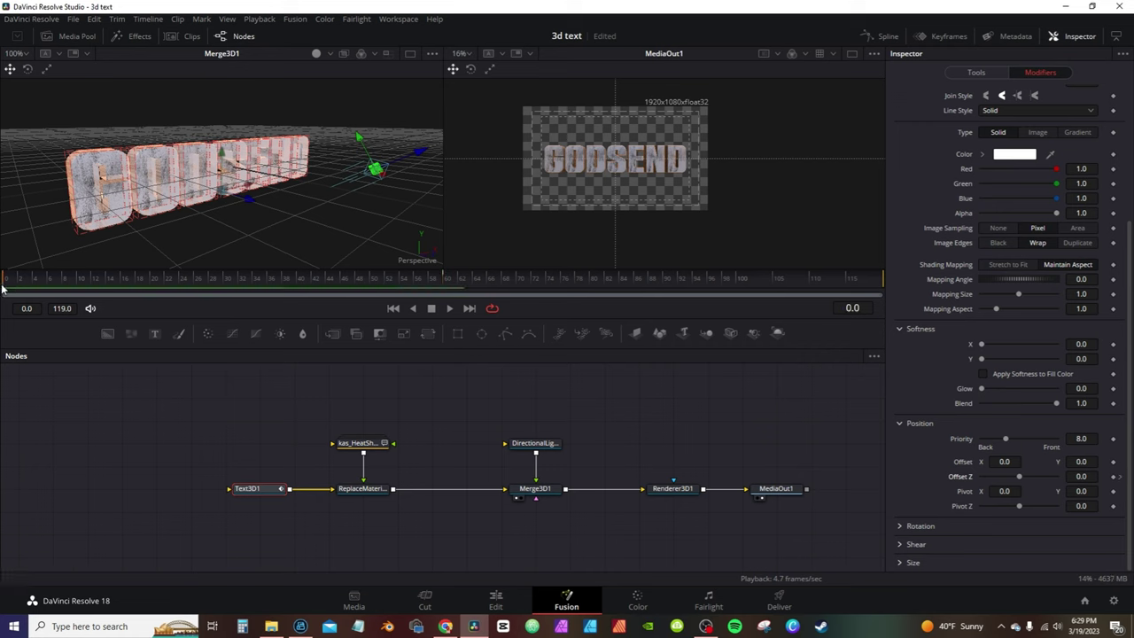
{"action": "left_click_drag", "start_coordinate": [1019, 476], "coordinate": [938, 478]}
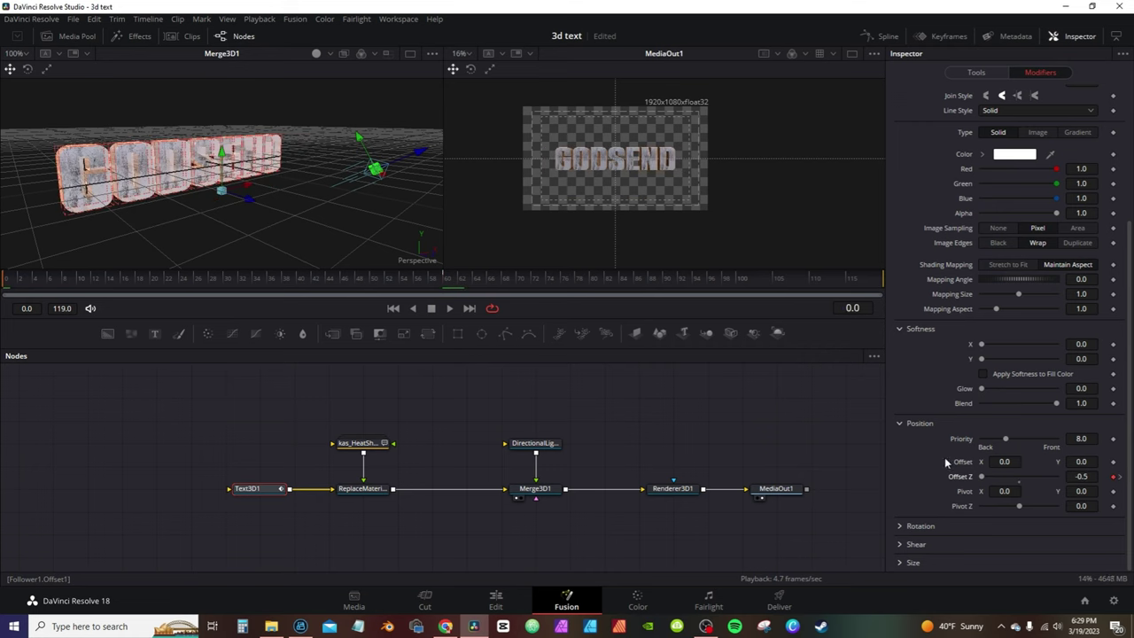
{"action": "left_click", "coordinate": [1092, 477]}
{"action": "key", "text": "BackSpace"}
{"action": "type", "text": "-25"}
{"action": "key", "text": "Tab"}
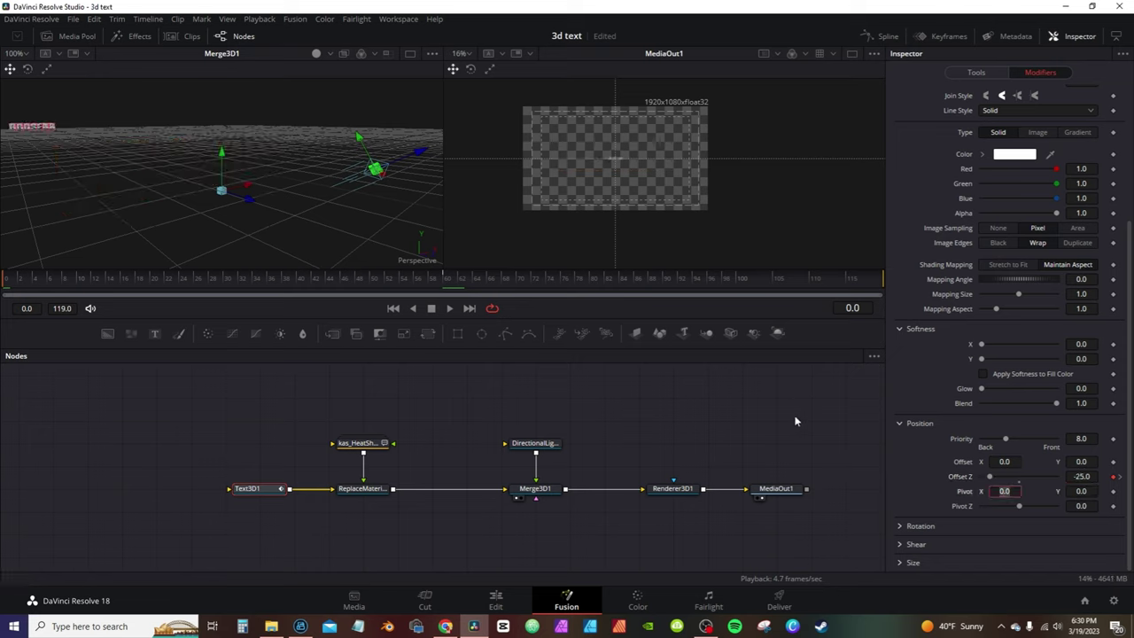
- Play and stop the letter animation, and show only the MediaOut viewer
{"action": "key", "text": "space"}
{"action": "key", "text": "space"}
{"action": "left_click", "coordinate": [853, 55]}
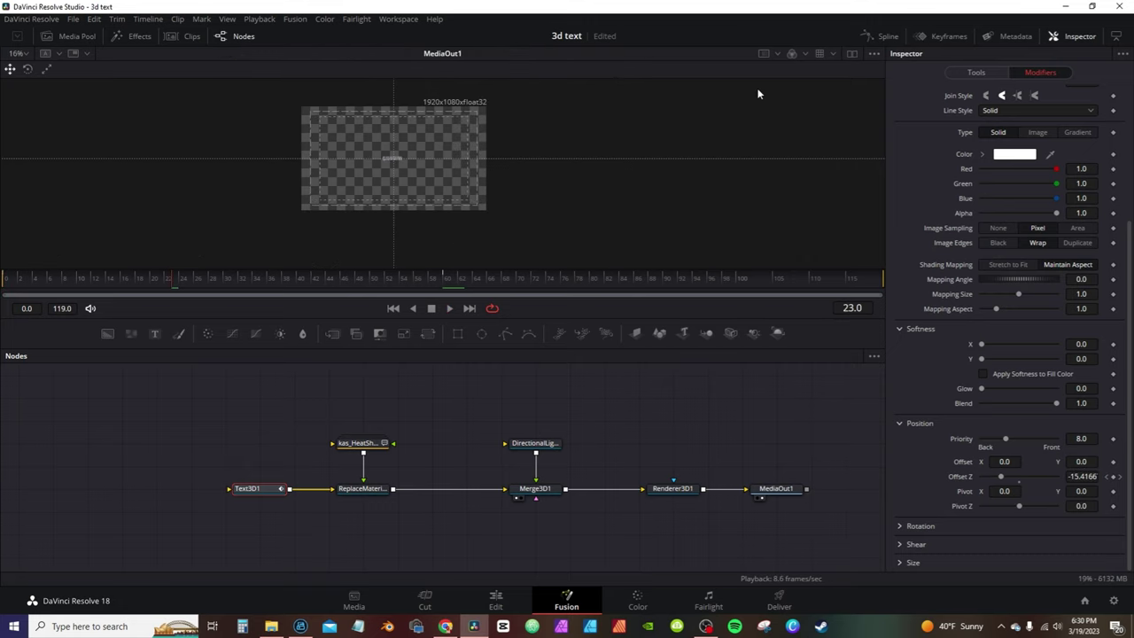
- Fit the MediaOut image to the viewer, play the letter animation, and check it at frames 60 and 0
{"action": "right_click", "coordinate": [626, 218]}
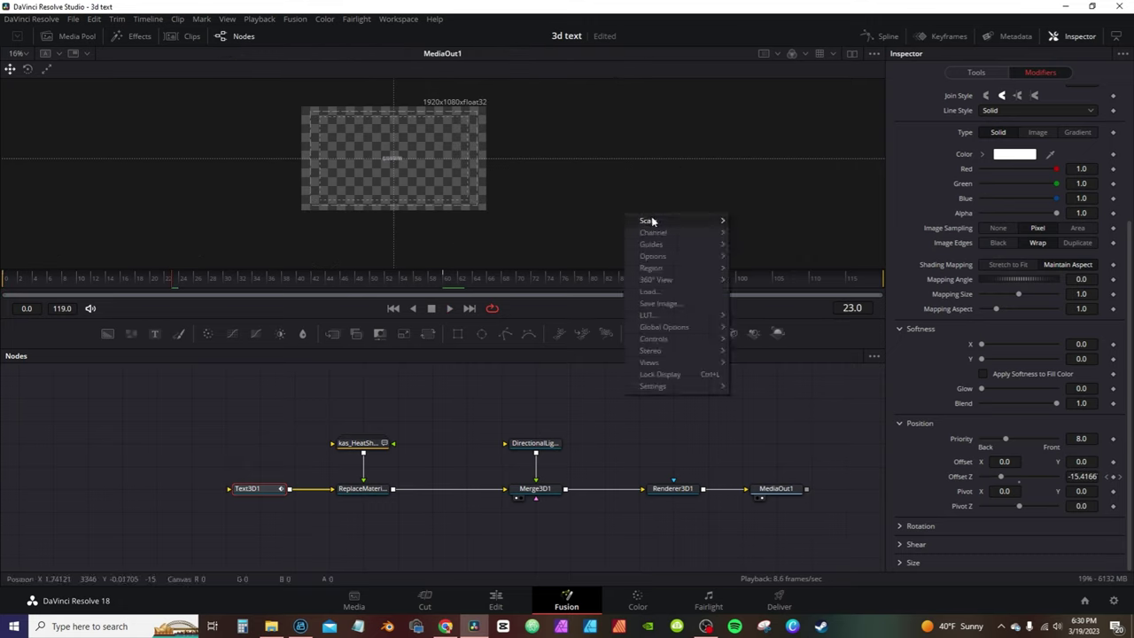
{"action": "mouse_move", "coordinate": [651, 221]}
{"action": "left_click", "coordinate": [758, 223]}
{"action": "key", "text": "space"}
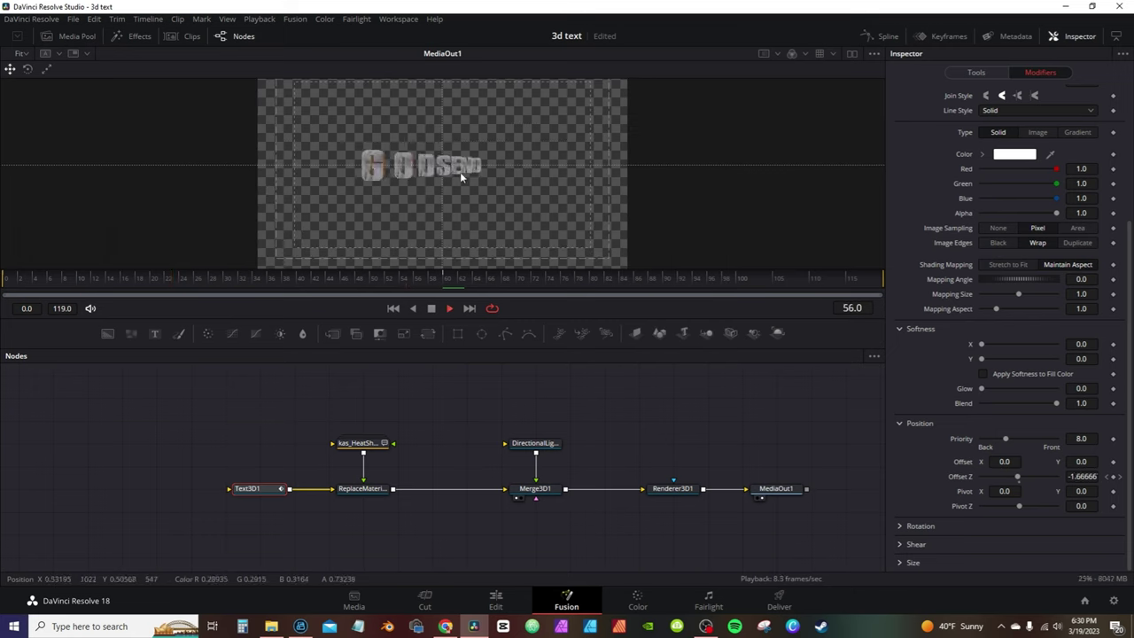
{"action": "key", "text": "space"}
{"action": "key", "text": "space"}
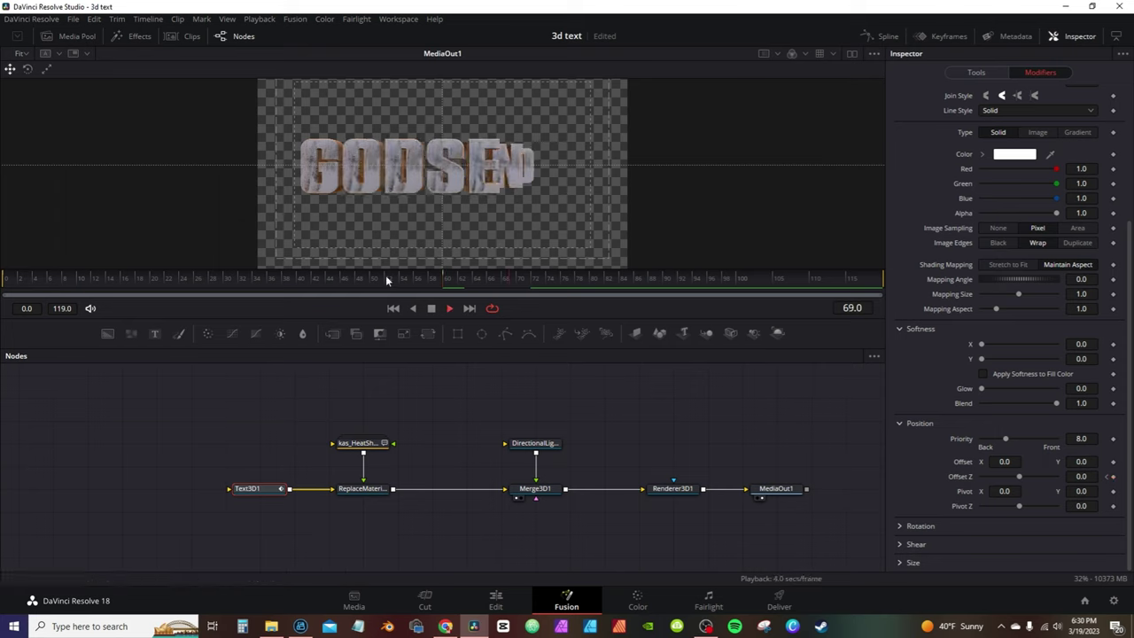
{"action": "key", "text": "space"}
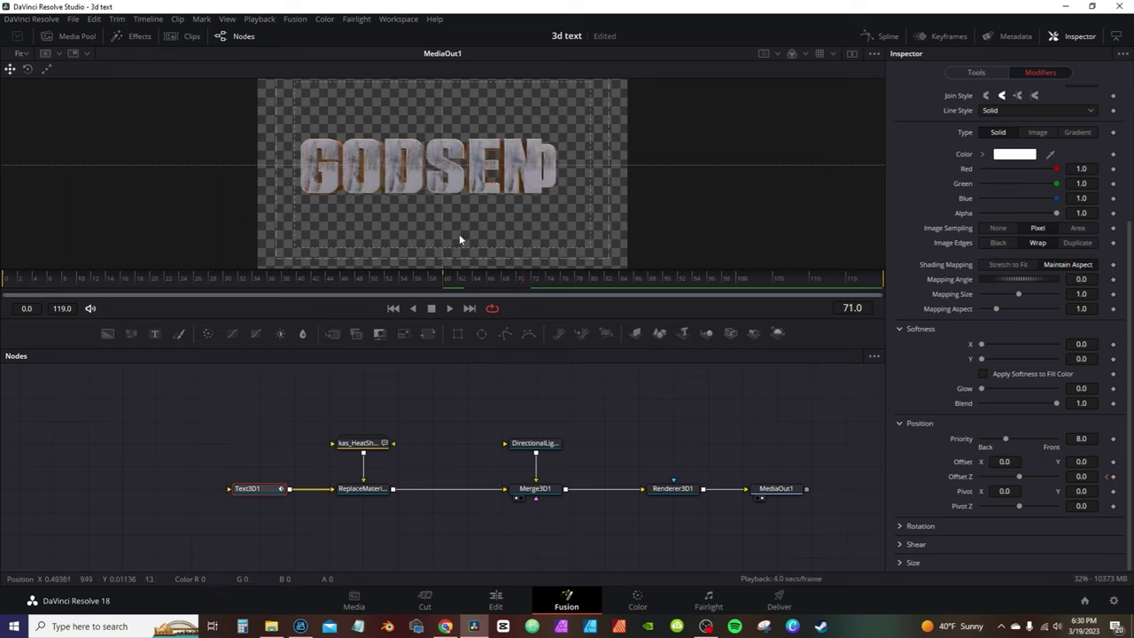
{"action": "left_click", "coordinate": [445, 282]}
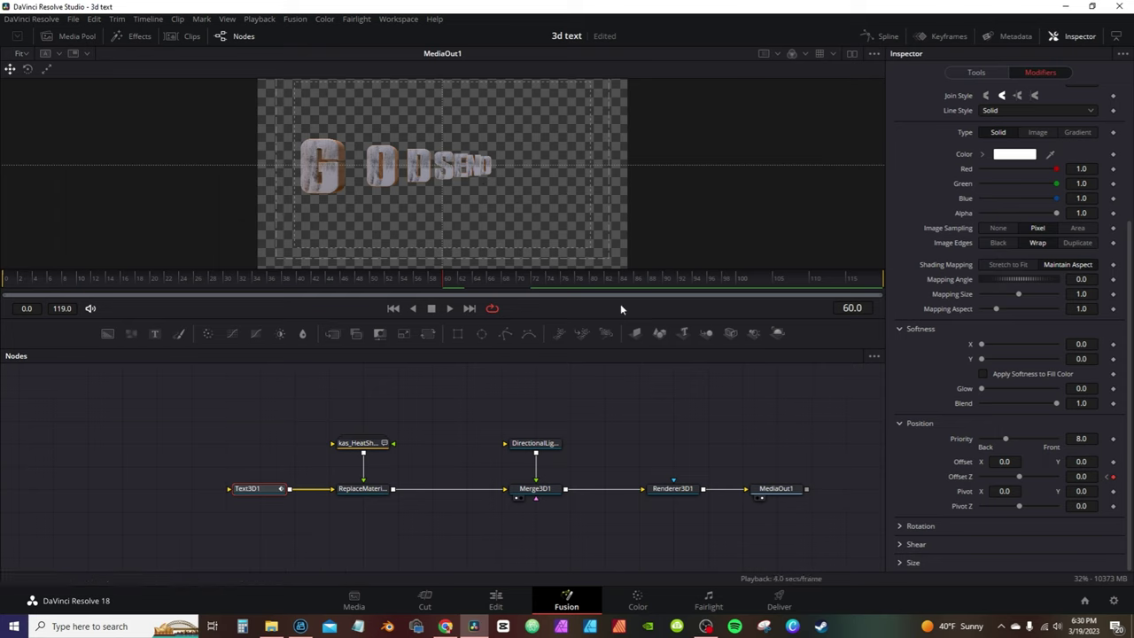
{"action": "left_click", "coordinate": [7, 286]}
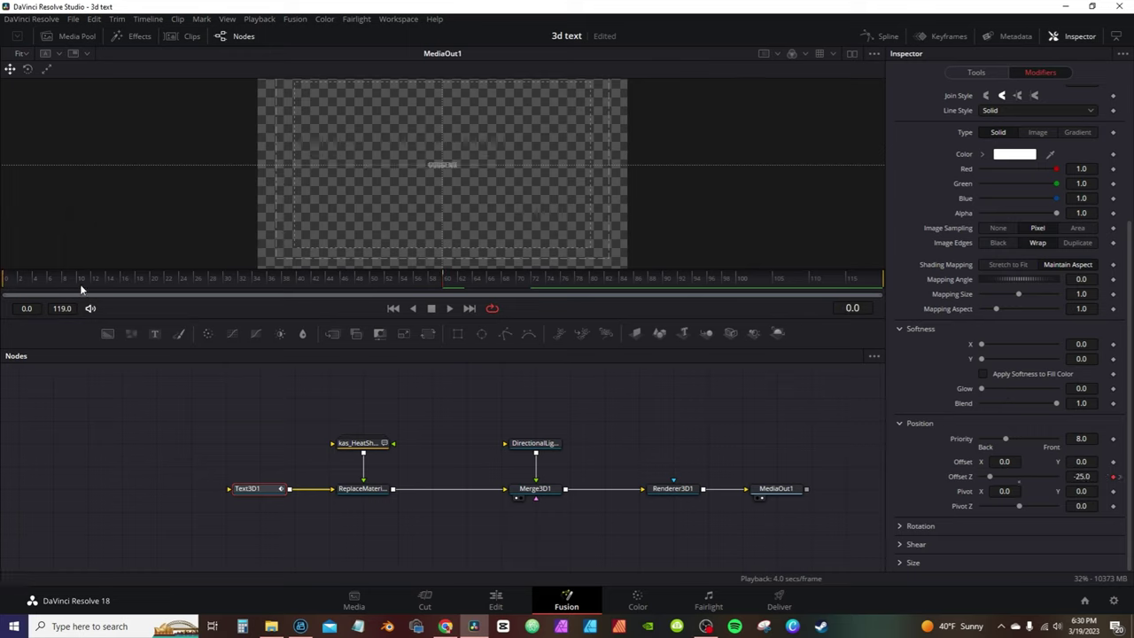
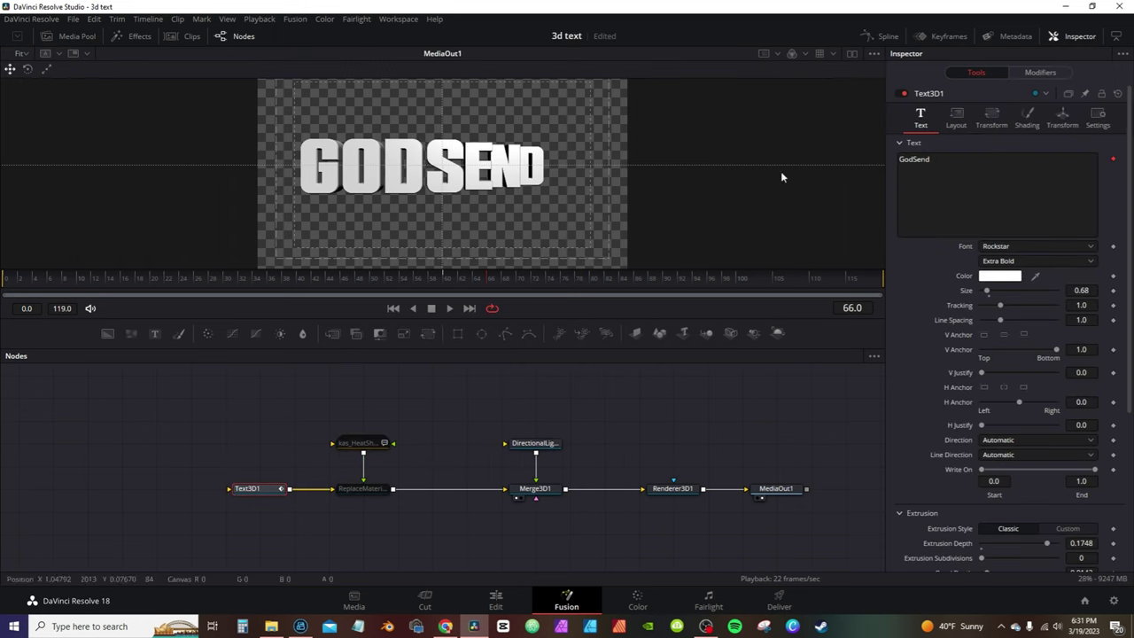
- Show the timing settings of the text's Follower modifier
{"action": "left_click", "coordinate": [1058, 74]}
{"action": "left_click", "coordinate": [927, 95]}
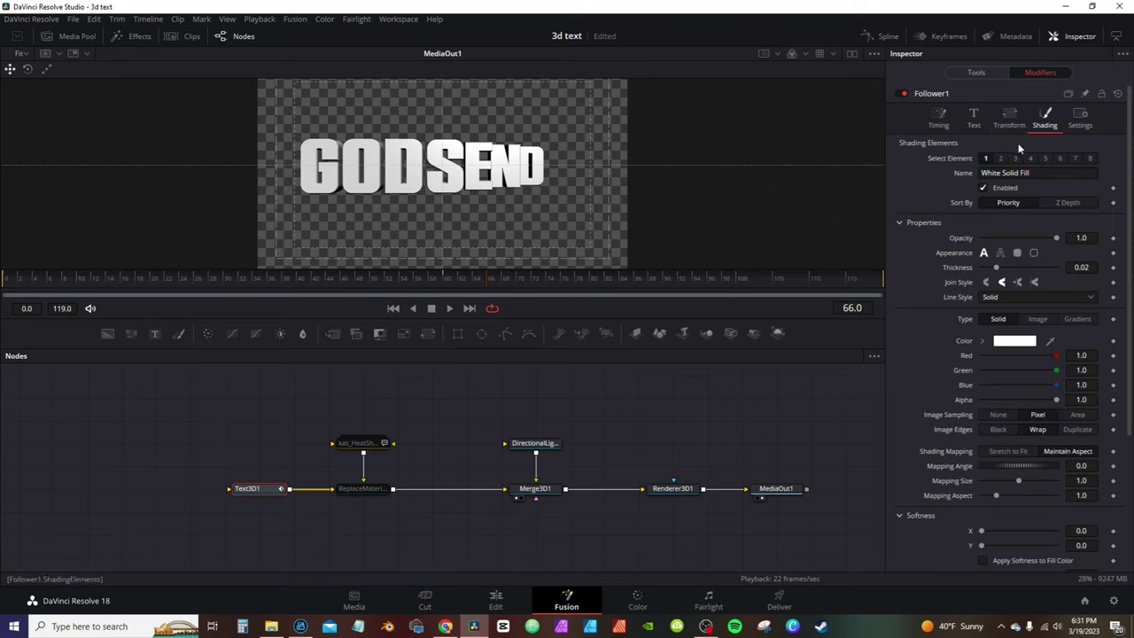
{"action": "left_click", "coordinate": [939, 125]}
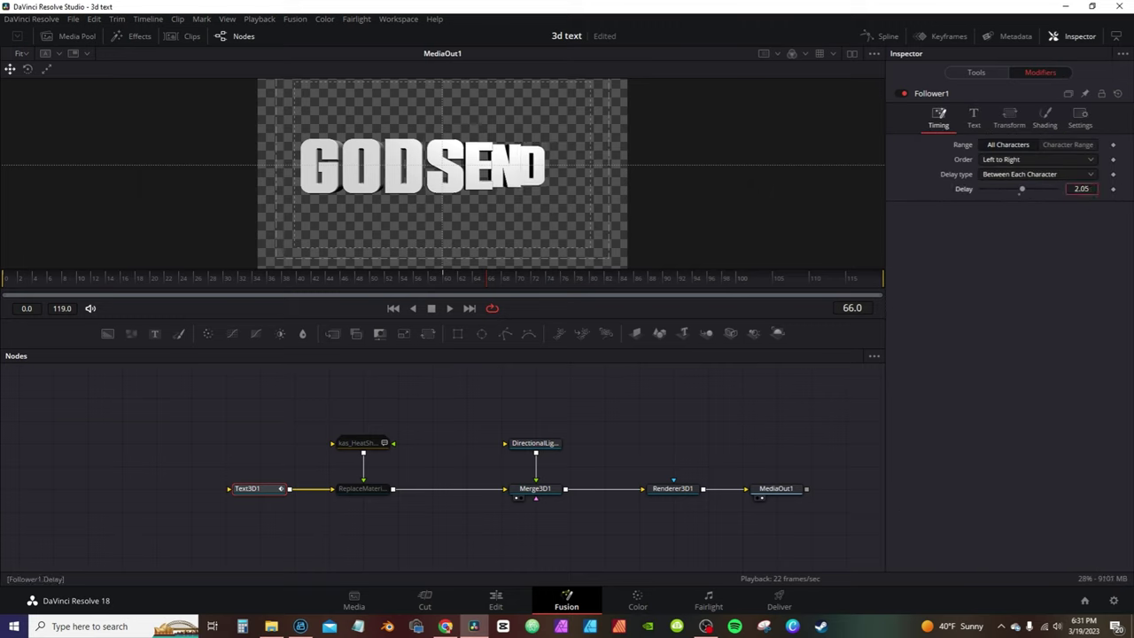
- Set the Follower's delay between characters to 1.53 and play the animation from frame 0
{"action": "left_click_drag", "start_coordinate": [1082, 194], "coordinate": [1059, 194]}
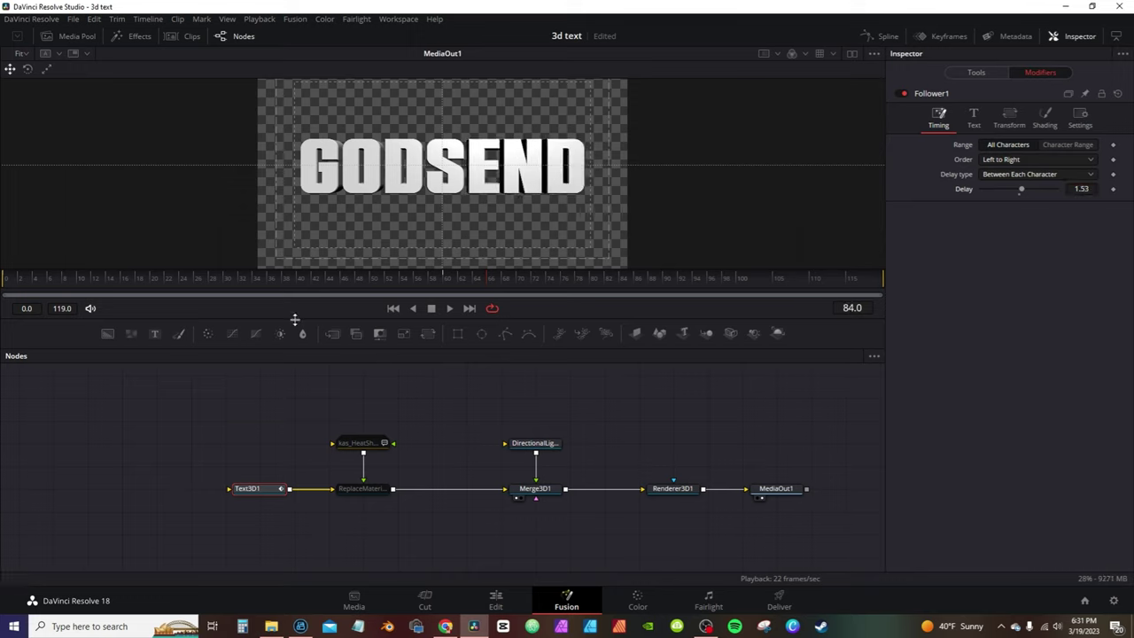
{"action": "left_click_drag", "start_coordinate": [19, 282], "coordinate": [3, 282]}
{"action": "key", "text": "space"}
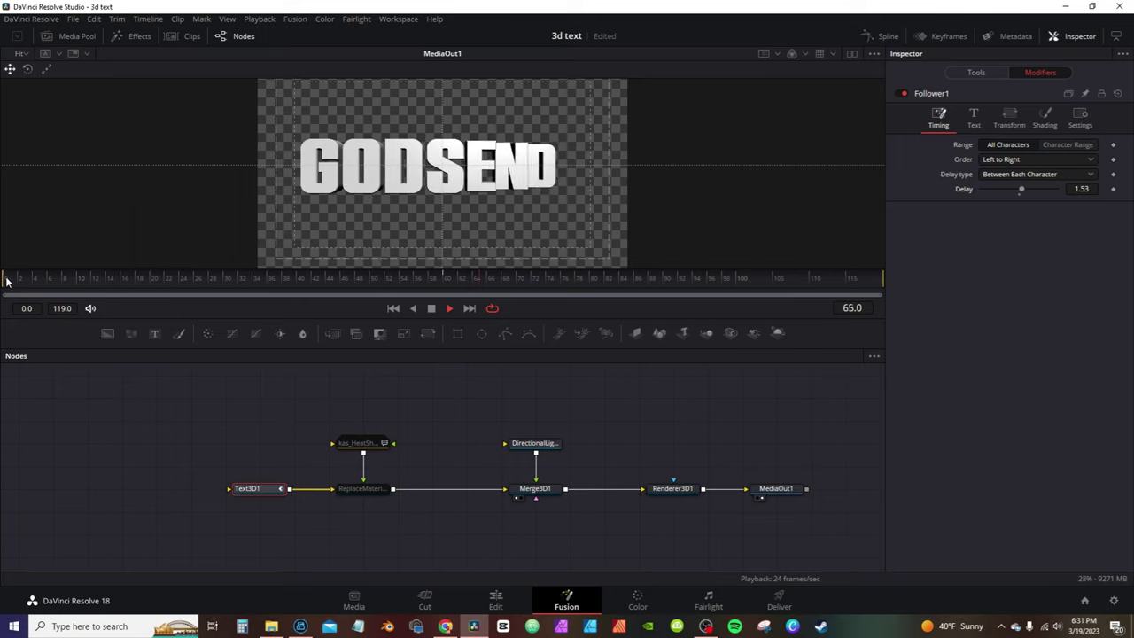
{"action": "key", "text": "space"}
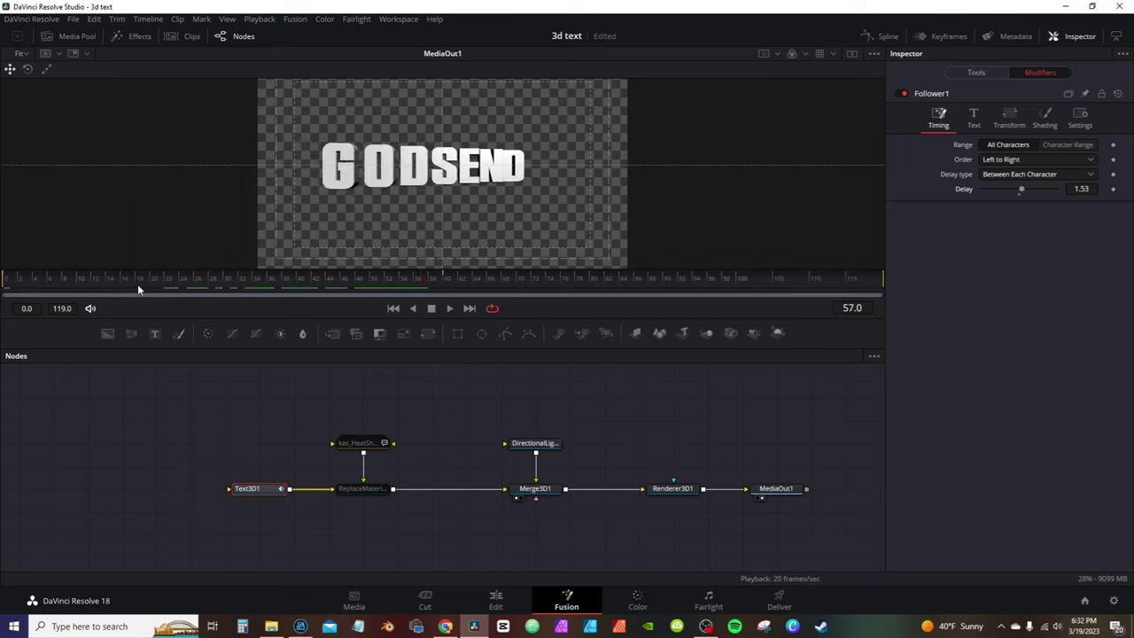
- Set the Follower's delay between characters to 6.74 while viewing frame 54, and play the animation from near the start
{"action": "left_click_drag", "start_coordinate": [138, 281], "coordinate": [402, 277]}
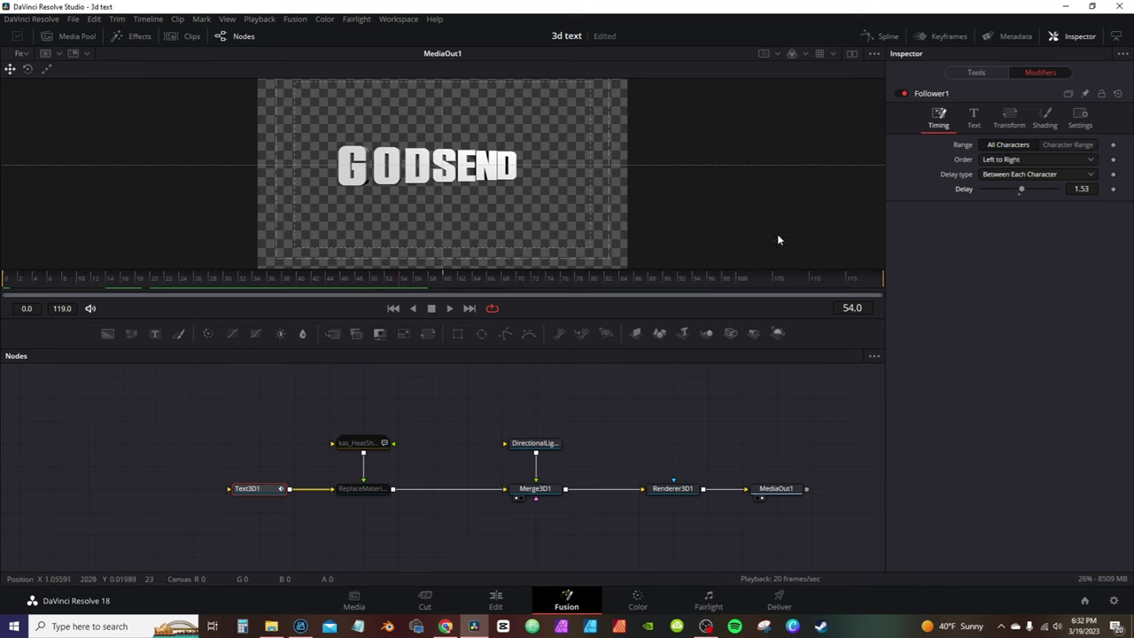
{"action": "mouse_move", "coordinate": [1082, 190]}
{"action": "left_mouse_down"}
{"action": "mouse_move", "coordinate": [1131, 189]}
{"action": "mouse_move", "coordinate": [1099, 189]}
{"action": "left_mouse_up"}
{"action": "left_click", "coordinate": [26, 280]}
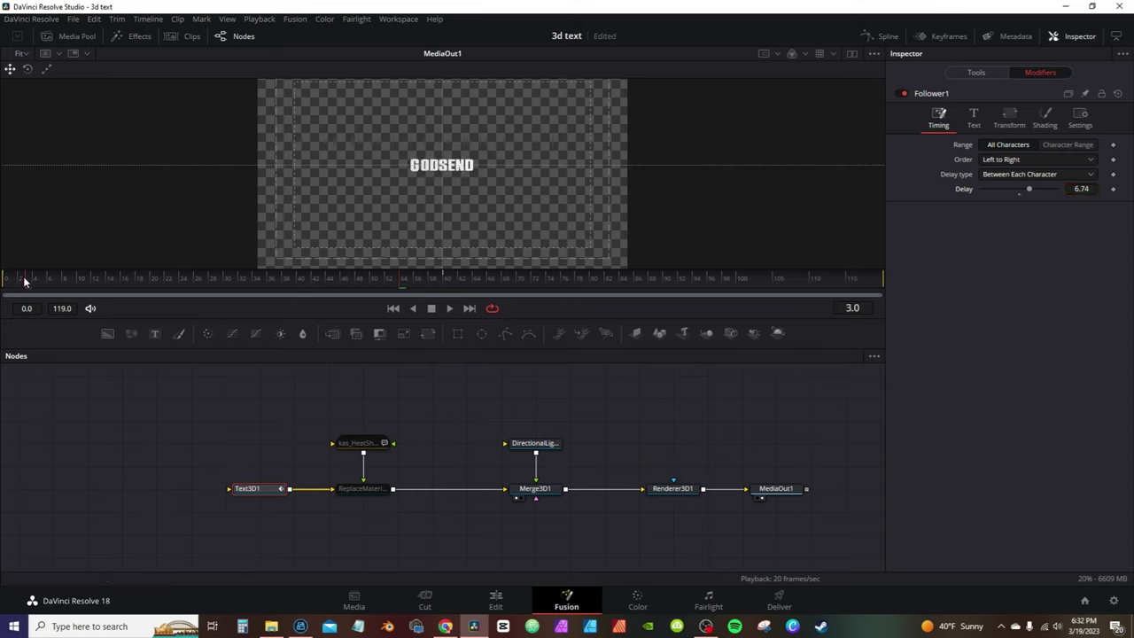
{"action": "key", "text": "space"}
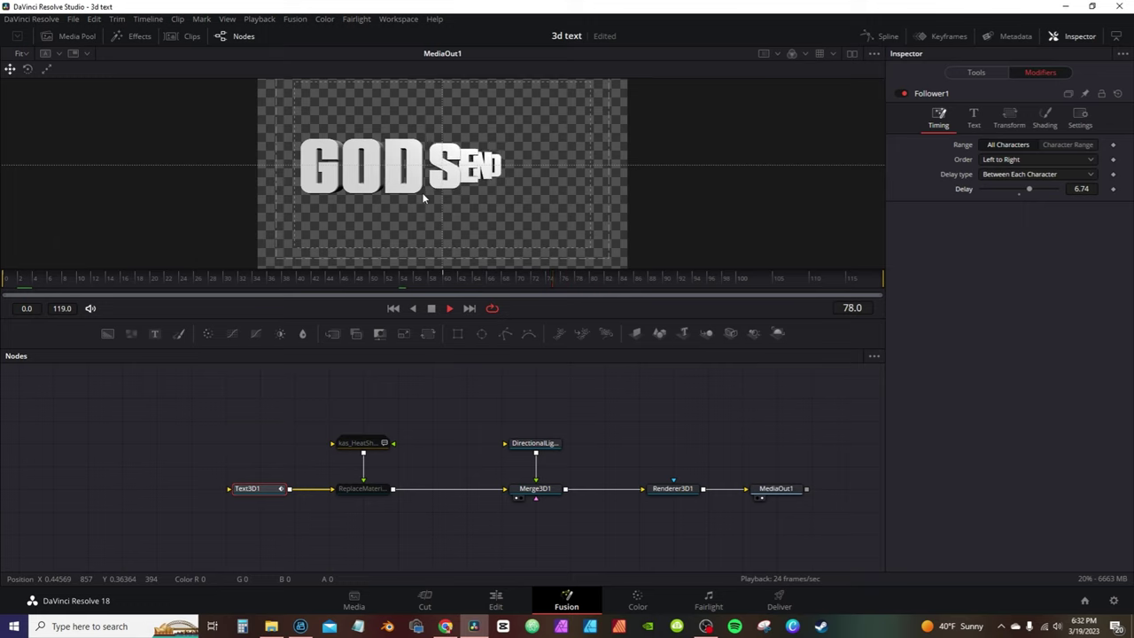
{"action": "key", "text": "space"}
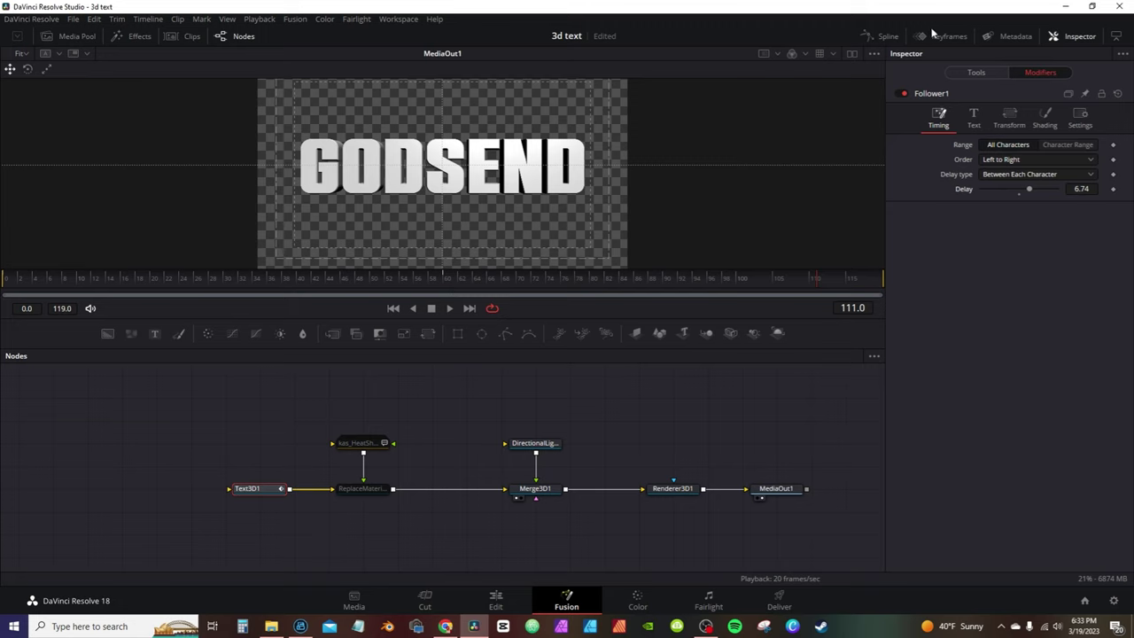
- Open an enlarged Keyframes editor fitted to the composition and expand the Text3D1 track to show its Follower keyframes
{"action": "left_click", "coordinate": [932, 35]}
{"action": "left_click", "coordinate": [809, 358]}
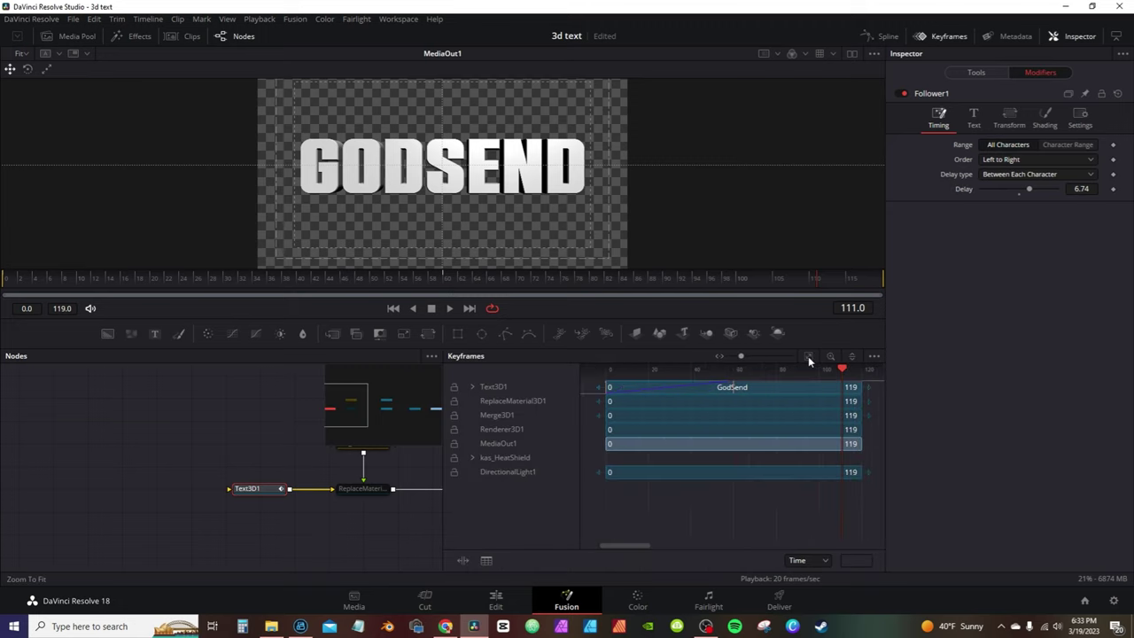
{"action": "left_click_drag", "start_coordinate": [565, 346], "coordinate": [595, 97]}
{"action": "left_click_drag", "start_coordinate": [445, 321], "coordinate": [190, 304]}
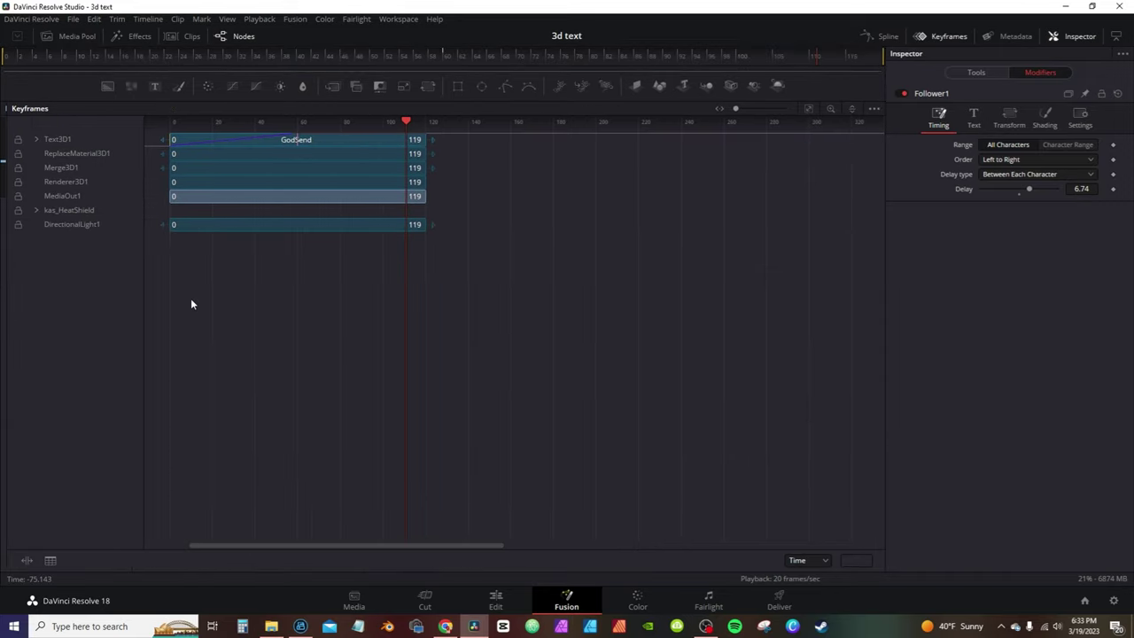
{"action": "left_click", "coordinate": [809, 109]}
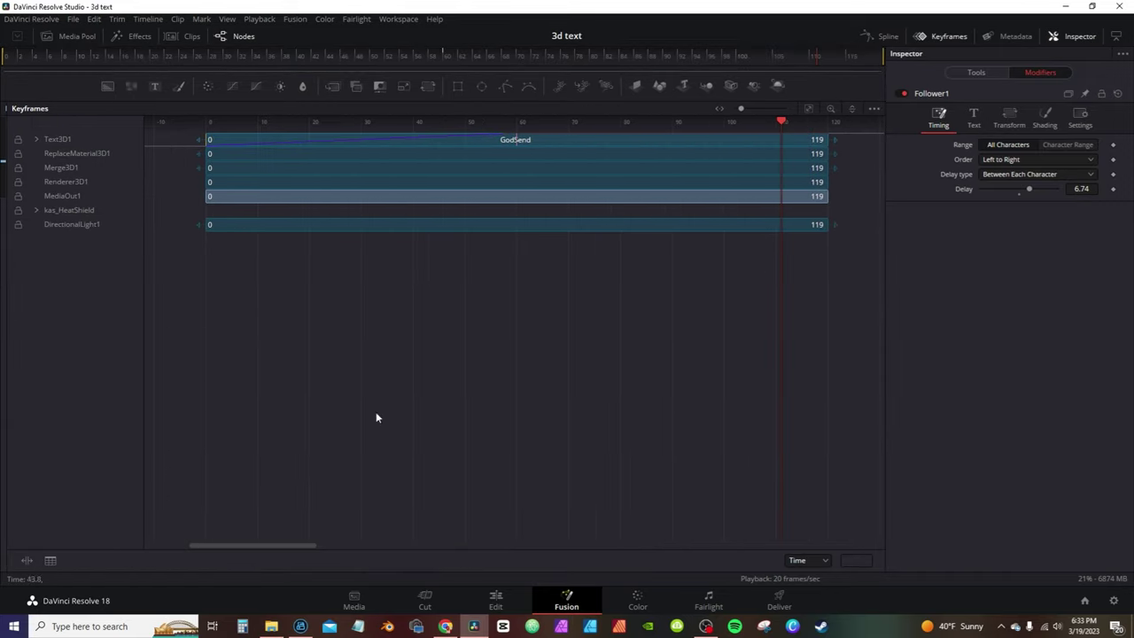
{"action": "left_click", "coordinate": [54, 138]}
{"action": "left_click", "coordinate": [36, 139]}
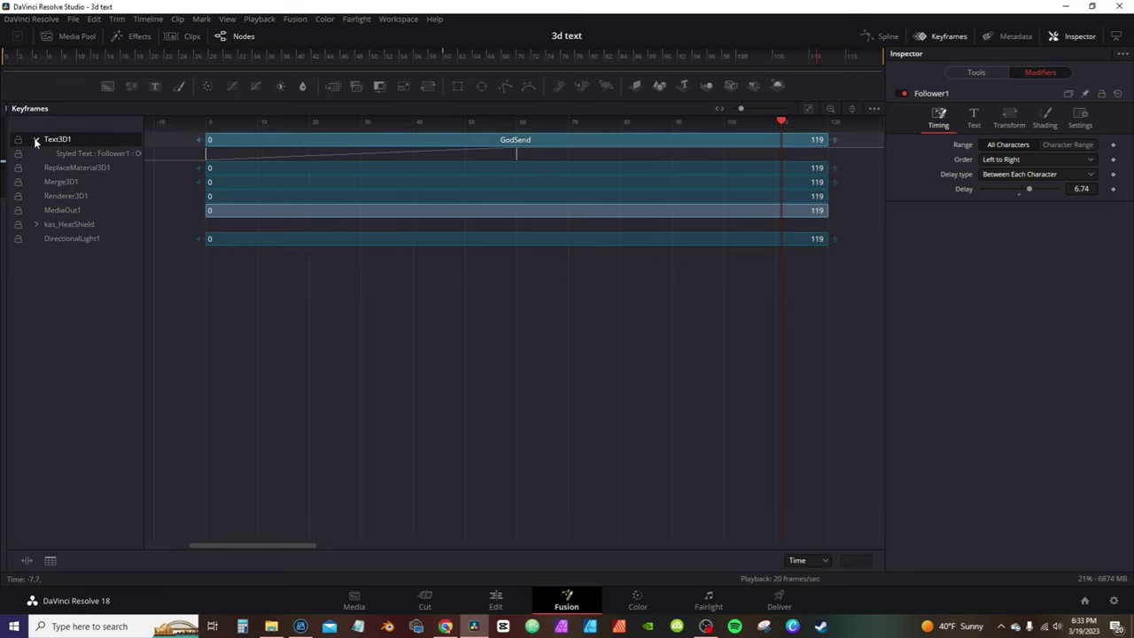
- Time-stretch the two Follower Offset Z keyframes so the animation ends at about frame 30
{"action": "left_click", "coordinate": [203, 159]}
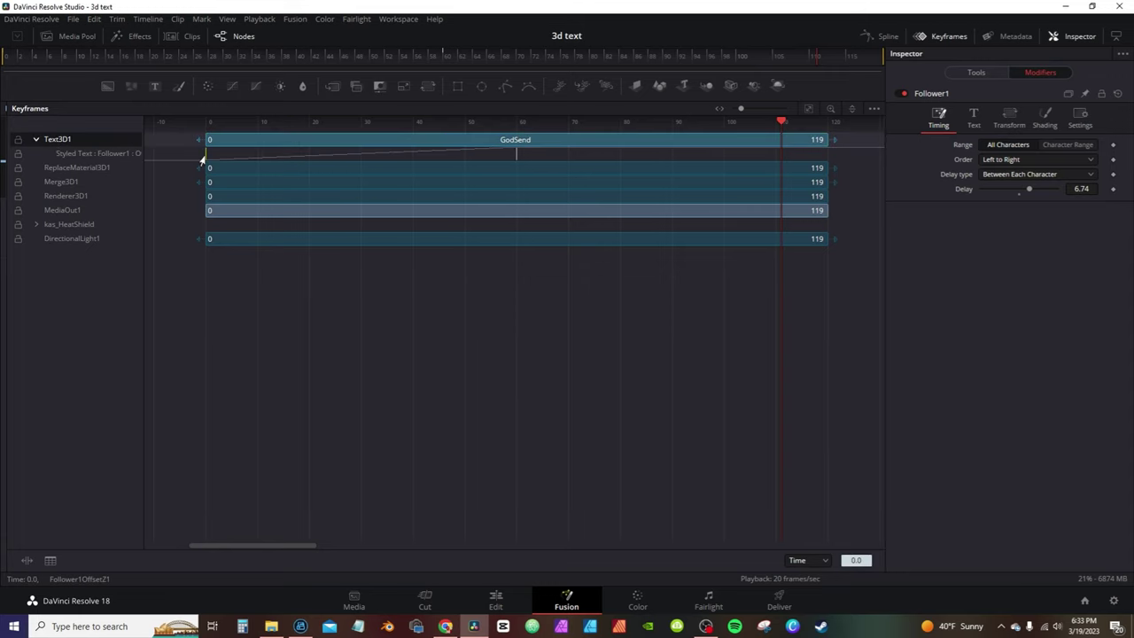
{"action": "left_click", "coordinate": [516, 158], "text": "ctrl"}
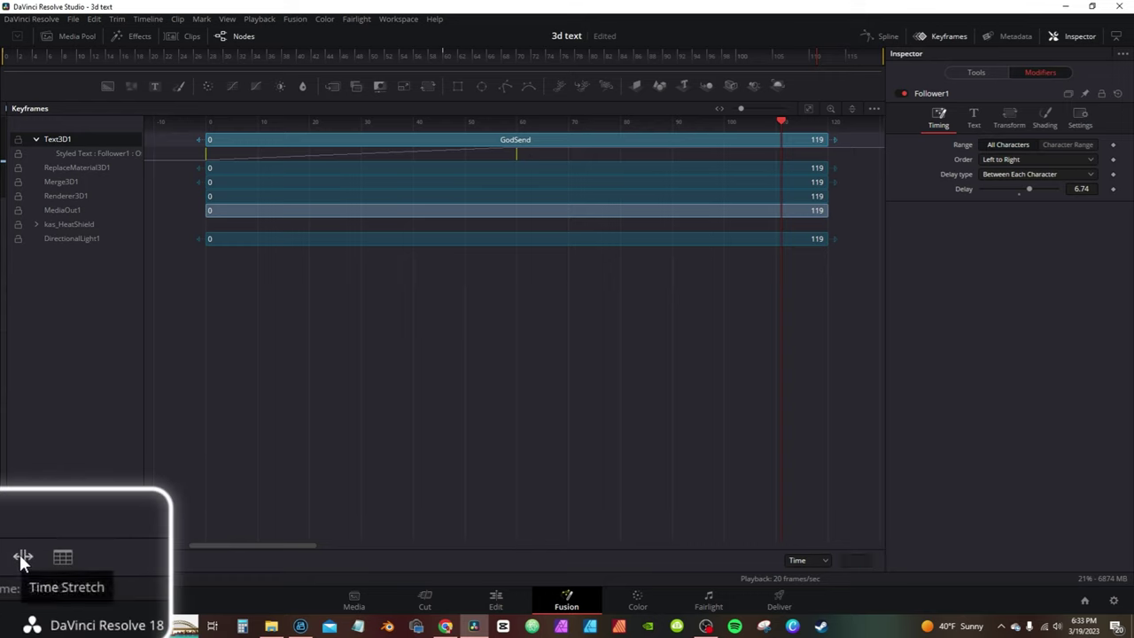
{"action": "left_click", "coordinate": [23, 559]}
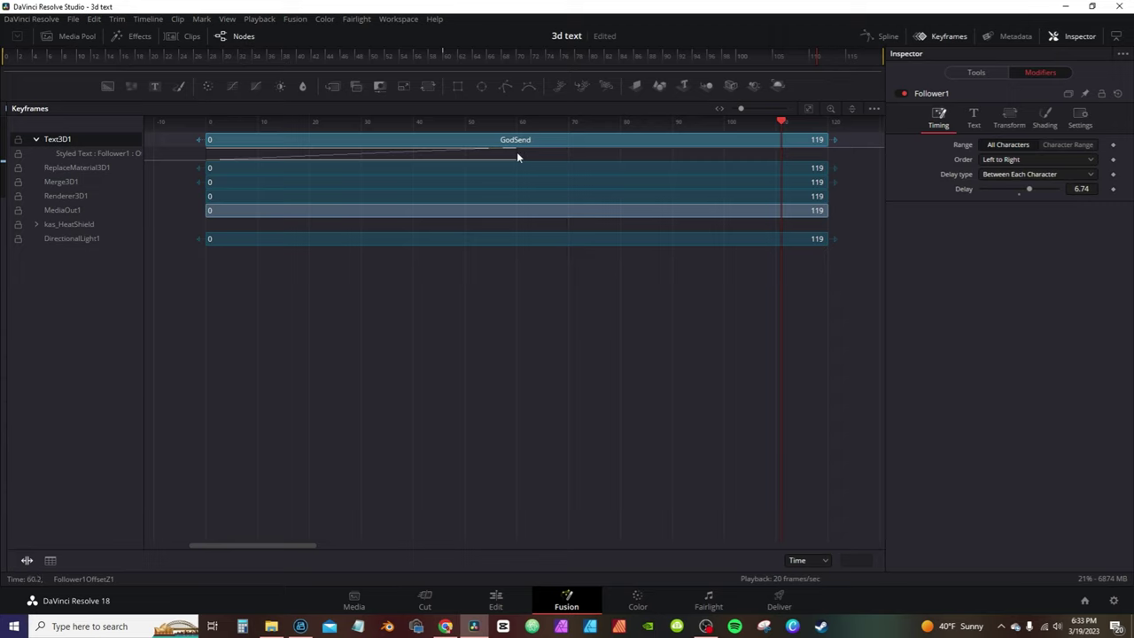
{"action": "left_click_drag", "start_coordinate": [478, 154], "coordinate": [360, 151]}
- Close the Keyframes editor, enlarge the viewer, and play the shortened animation from the start
{"action": "left_click", "coordinate": [943, 36]}
{"action": "left_click_drag", "start_coordinate": [620, 99], "coordinate": [635, 471]}
{"action": "left_click", "coordinate": [392, 429]}
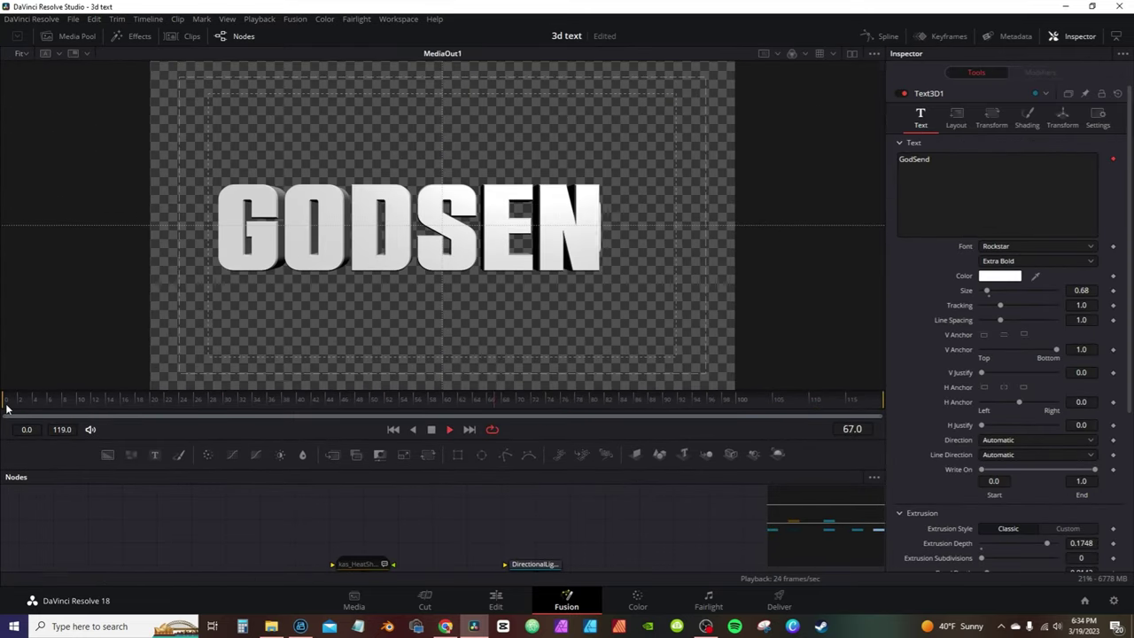
{"action": "key", "text": "space"}
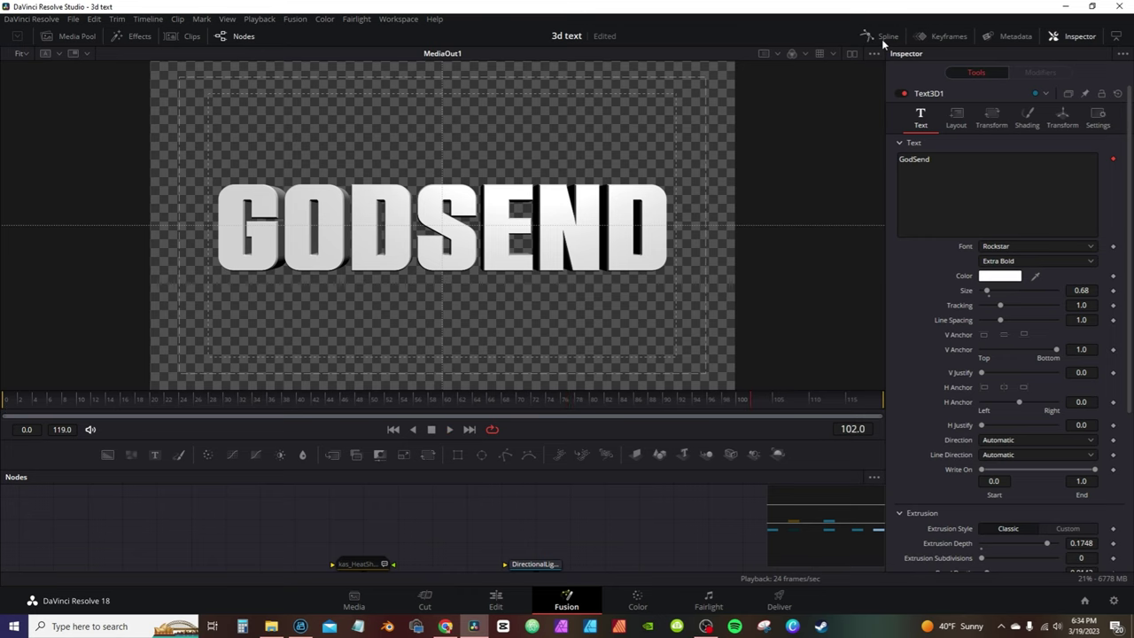
- Show Text3D1's Offset Z curve in an enlarged, fitted Spline editor and smooth all of its keyframes
{"action": "left_click", "coordinate": [883, 39]}
{"action": "left_click_drag", "start_coordinate": [617, 444], "coordinate": [625, 156]}
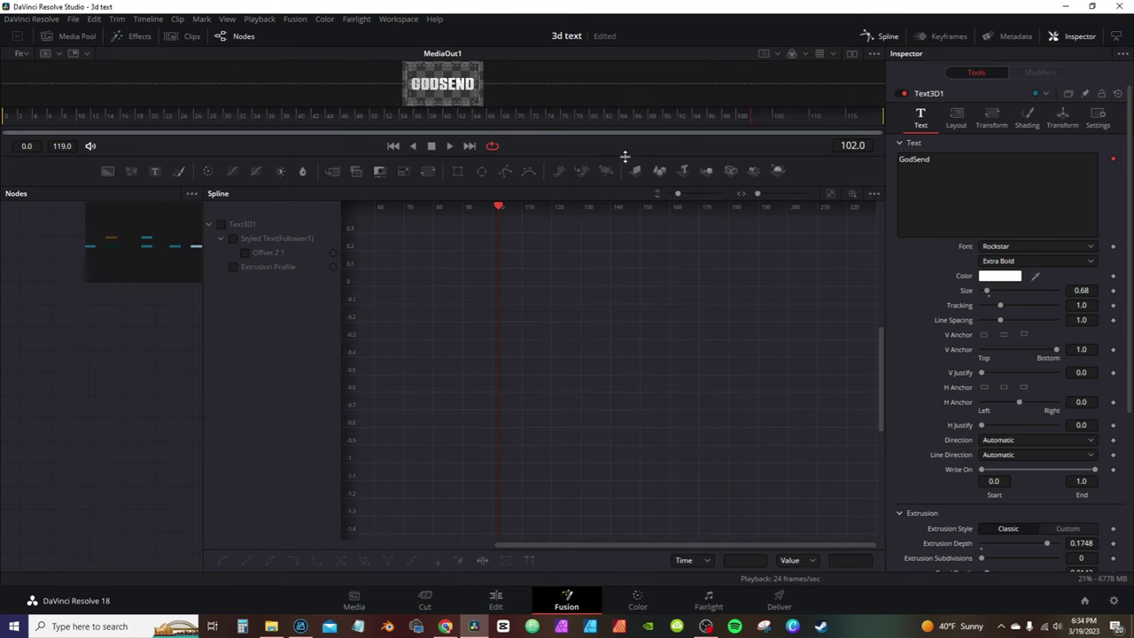
{"action": "left_click", "coordinate": [220, 224]}
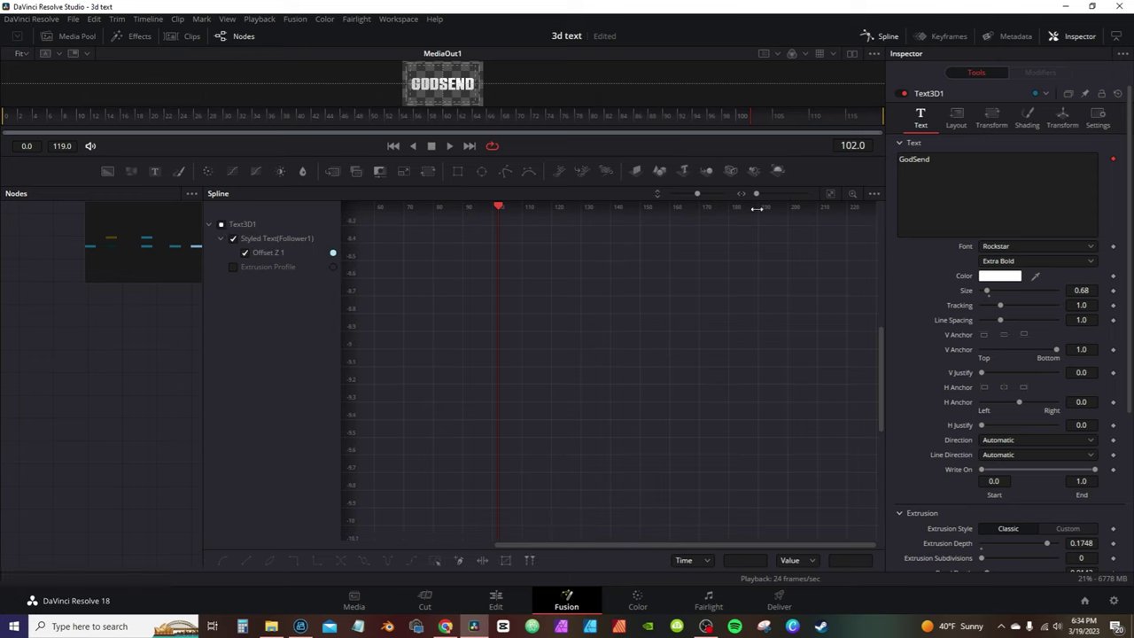
{"action": "left_click", "coordinate": [832, 191]}
{"action": "left_click", "coordinate": [434, 560]}
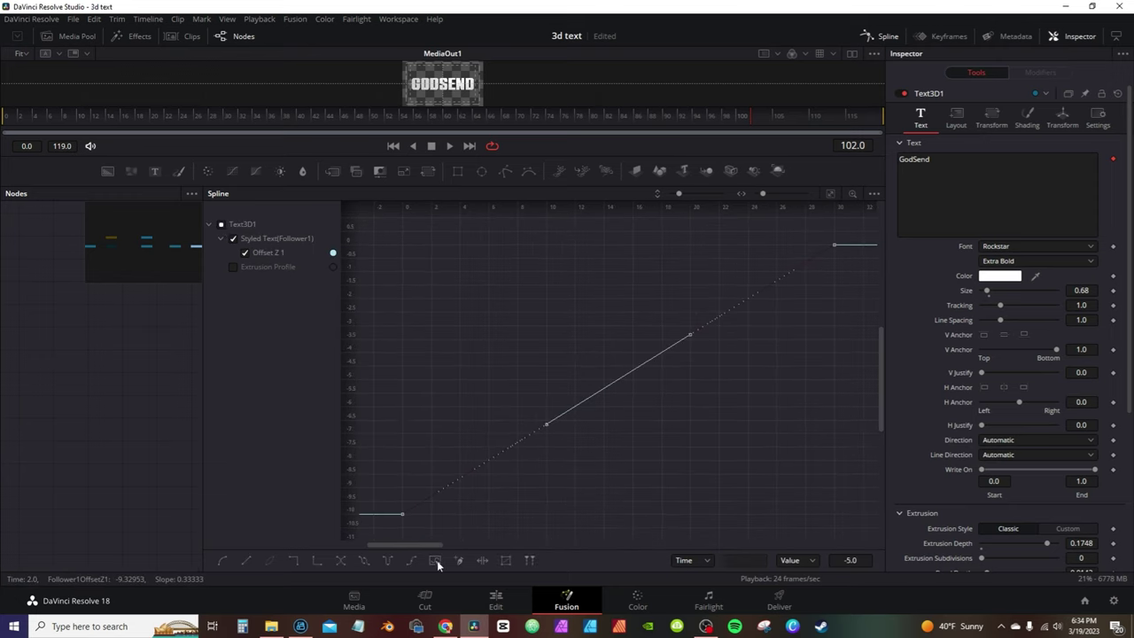
{"action": "key", "text": "shift+s"}
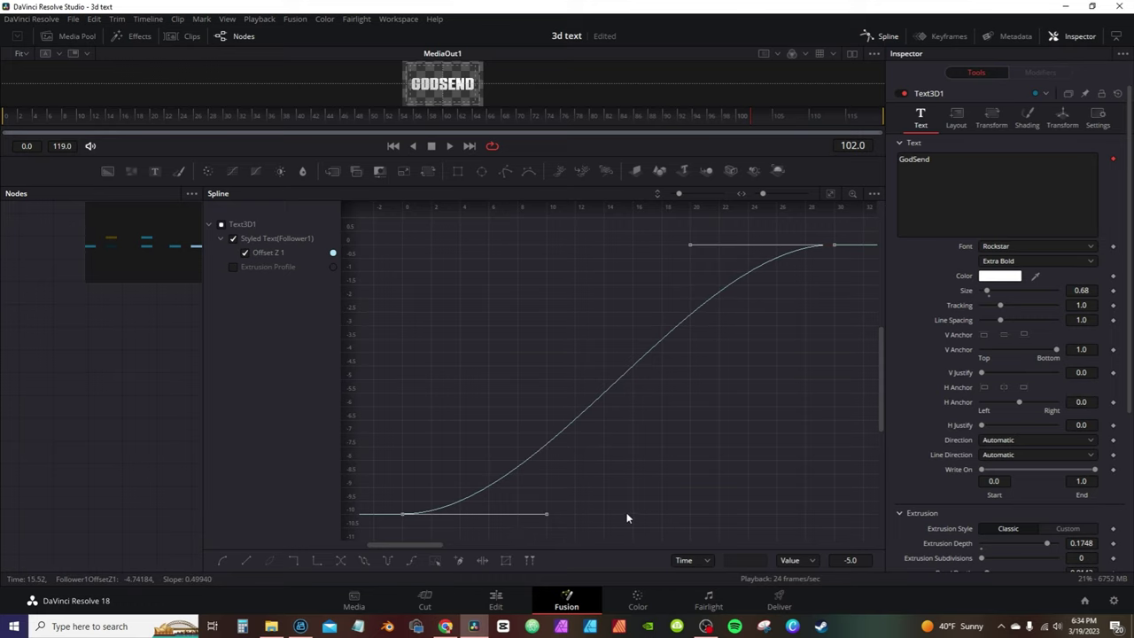
- Lengthen the first keyframe's curve handle to an Ease Out of about 57, and raise the curve's Ease In value
{"action": "left_click_drag", "start_coordinate": [546, 514], "coordinate": [649, 514]}
{"action": "key", "text": "t"}
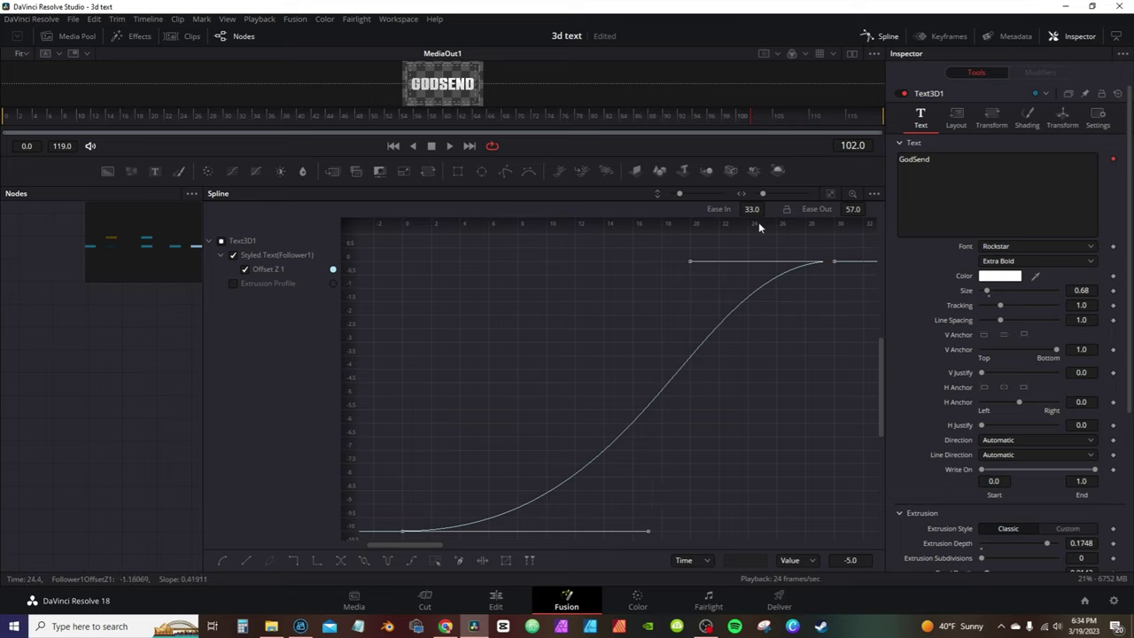
{"action": "left_click", "coordinate": [728, 491]}
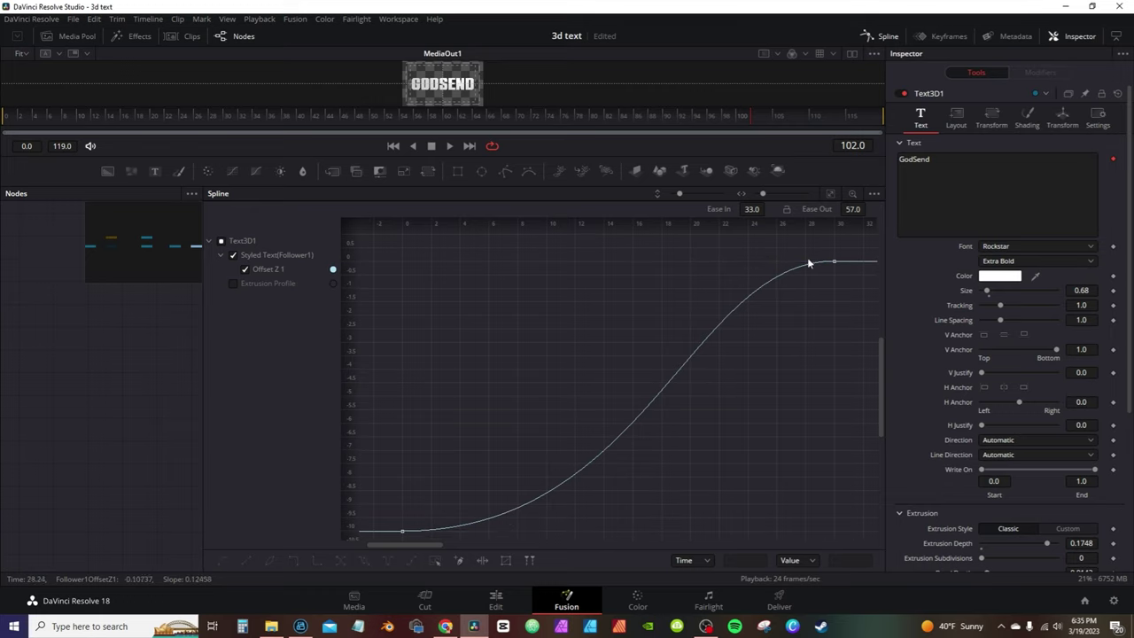
{"action": "left_click_drag", "start_coordinate": [753, 209], "coordinate": [768, 210]}
- Close the Spline editor and re-enable the kas_HeatShield and ReplaceMaterial3D1 nodes to restore the texture
{"action": "left_click_drag", "start_coordinate": [550, 154], "coordinate": [551, 430]}
{"action": "left_click", "coordinate": [882, 36]}
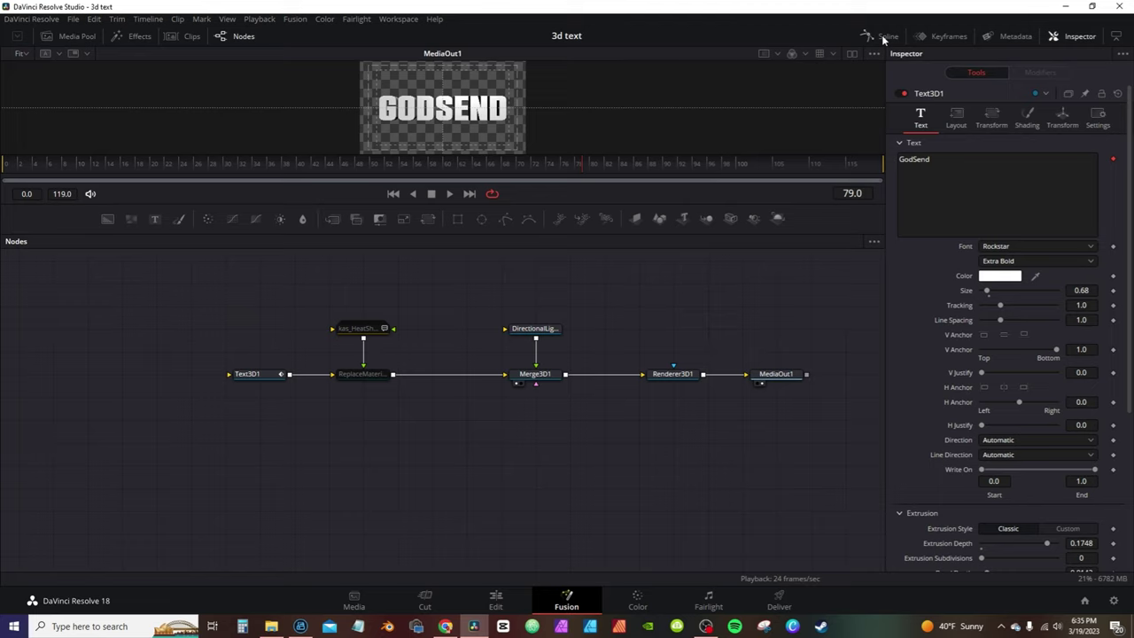
{"action": "left_click_drag", "start_coordinate": [443, 393], "coordinate": [326, 291]}
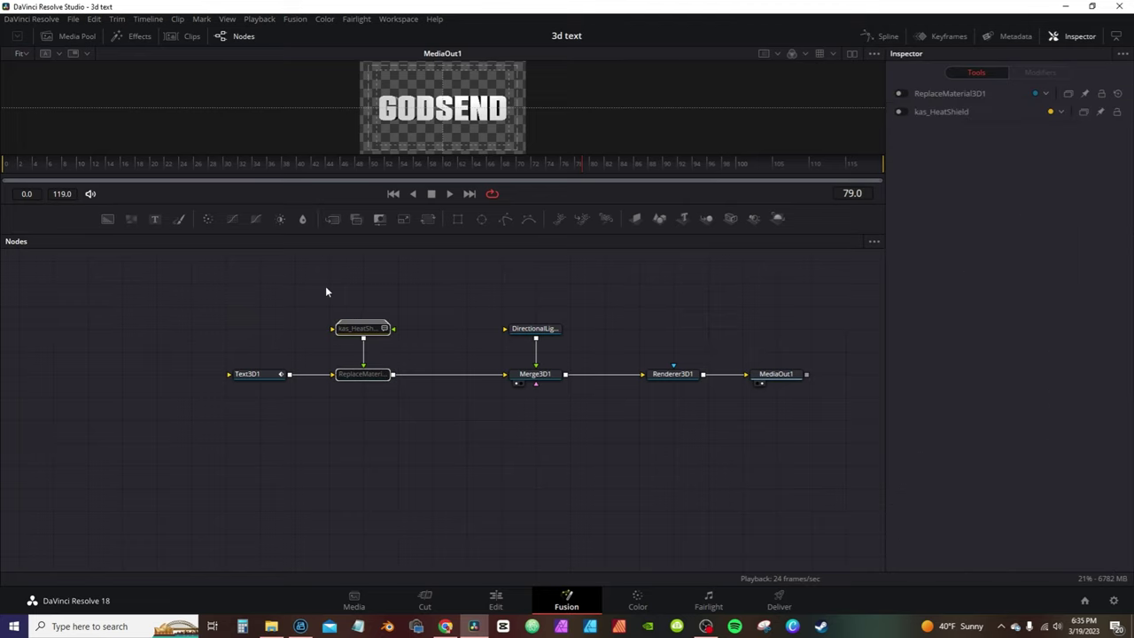
{"action": "key", "text": "ctrl+p"}
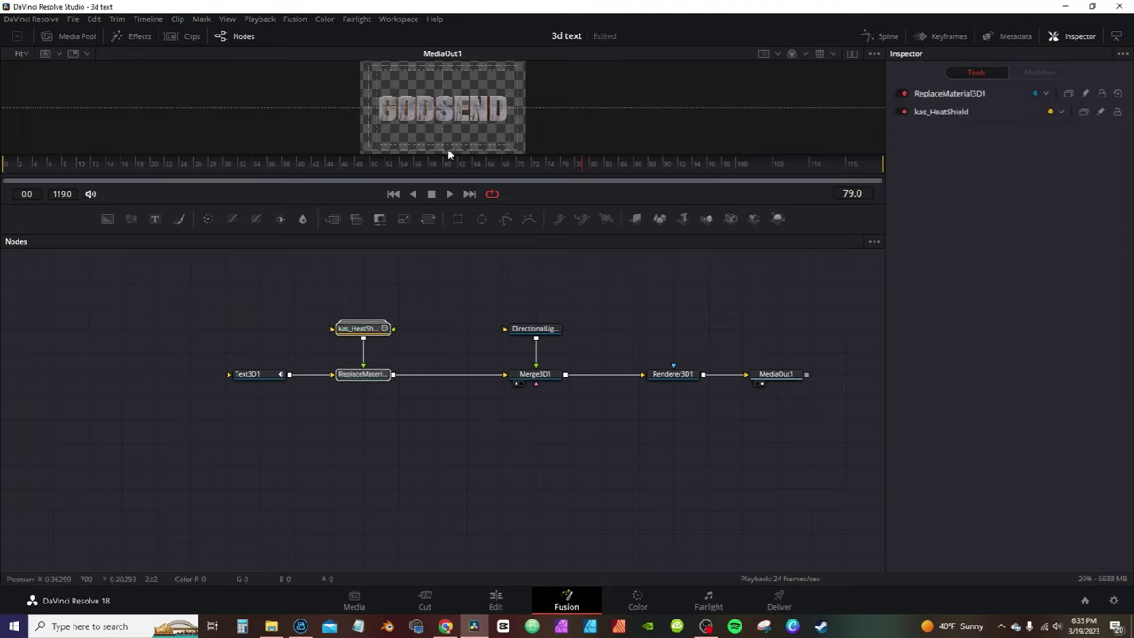
- Switch to the Edit page and bring up the playback options for the timeline
{"action": "left_click", "coordinate": [496, 599]}
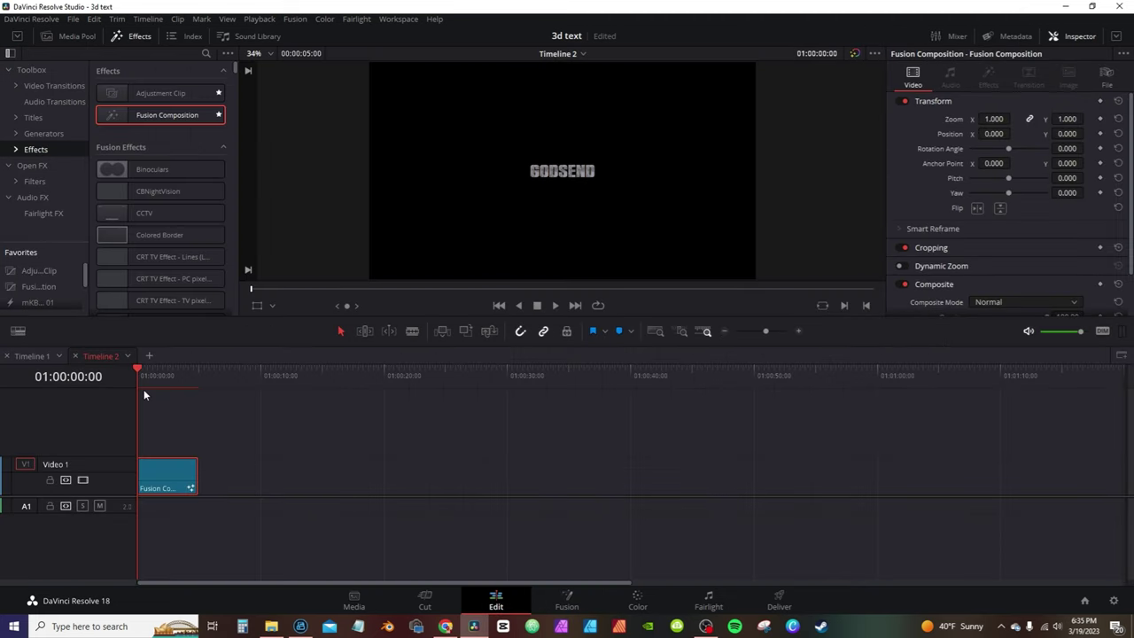
{"action": "left_click", "coordinate": [265, 24]}
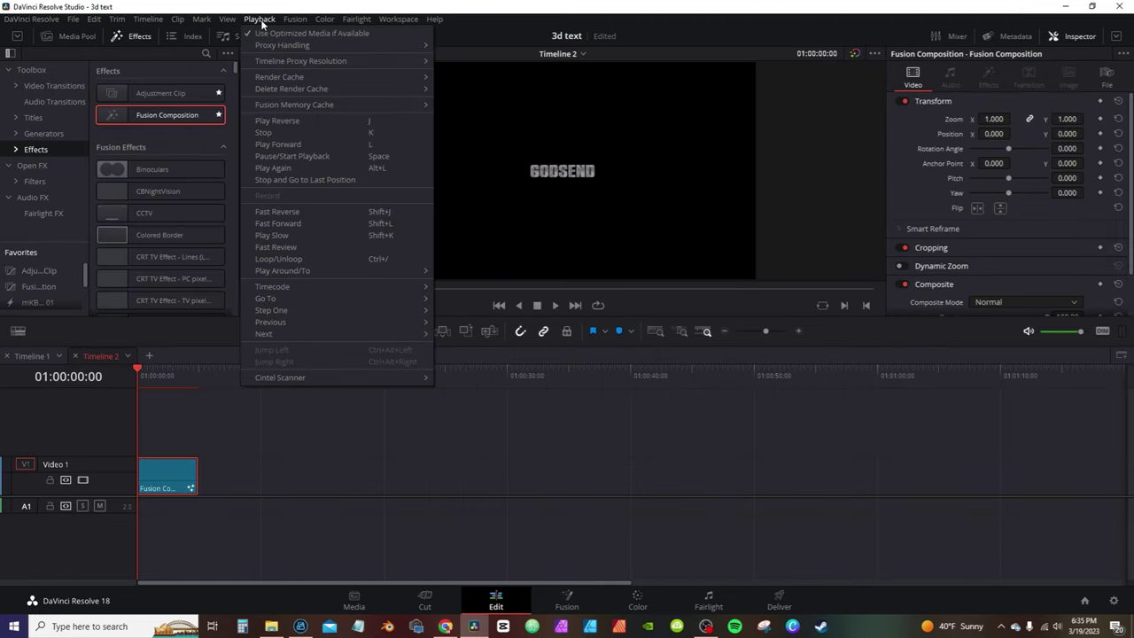